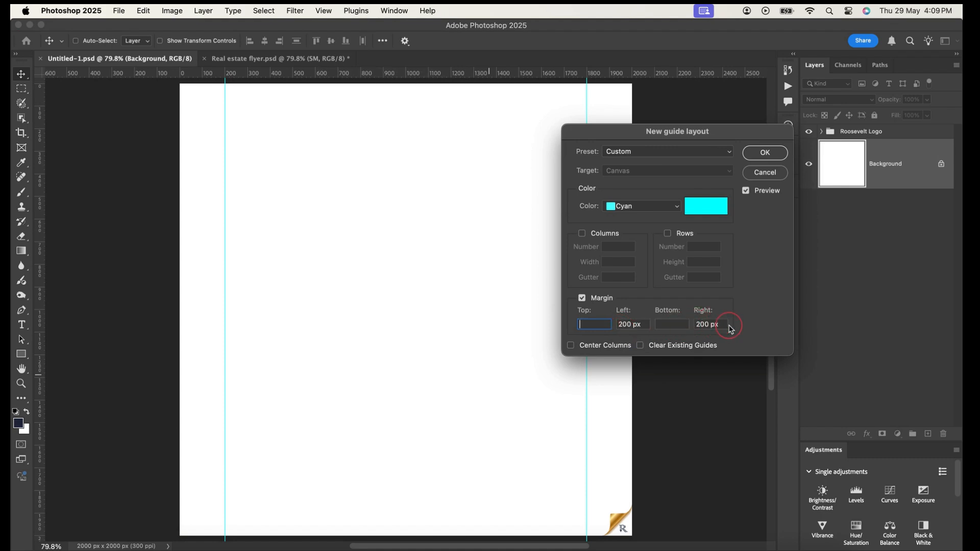
# Apply the guide layout with 200 px left and right margins
pyautogui.click(764, 154)
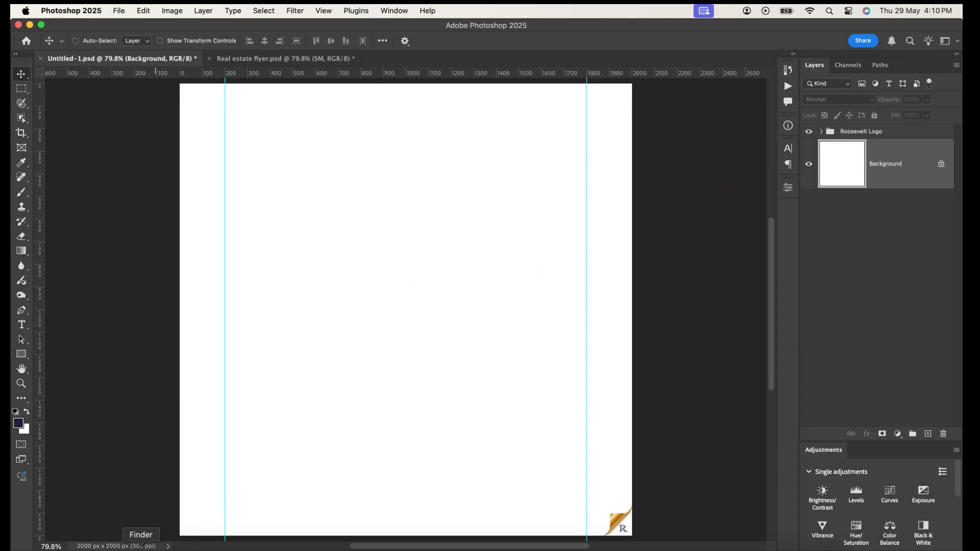
# Place 661d769ece.jpg from the RM Store App folder and scale it to about 300% so it fills the canvas height
pyautogui.click(140, 548)
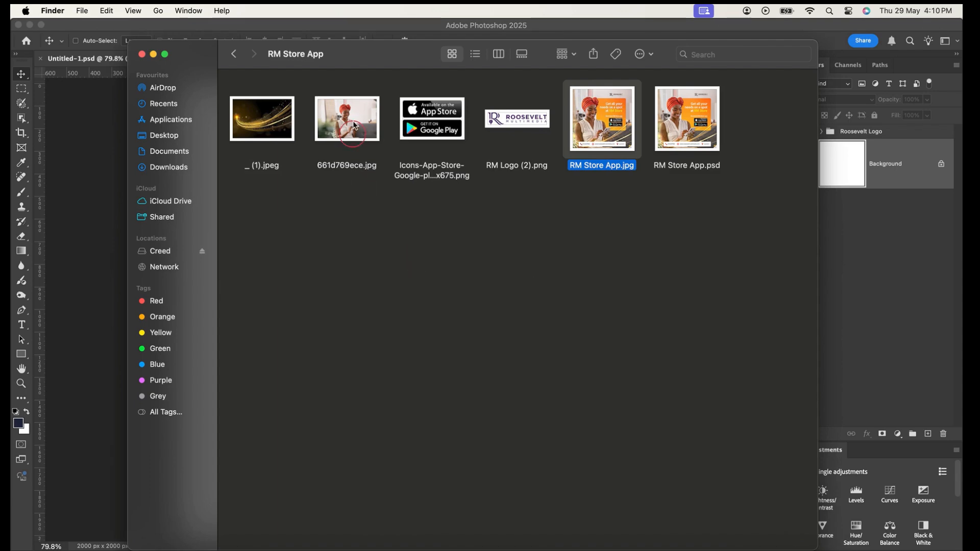
pyautogui.click(355, 125)
pyautogui.moveTo(206, 249); pyautogui.dragTo(94, 198)
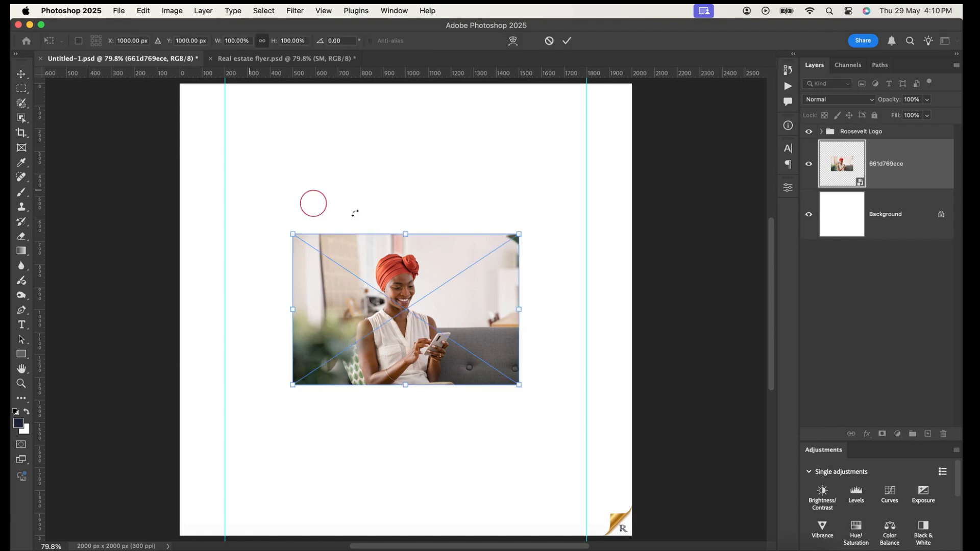
pyautogui.moveTo(407, 234); pyautogui.dragTo(406, 233)
pyautogui.moveTo(406, 234); pyautogui.dragTo(407, 84)
pyautogui.moveTo(405, 384); pyautogui.dragTo(405, 535)
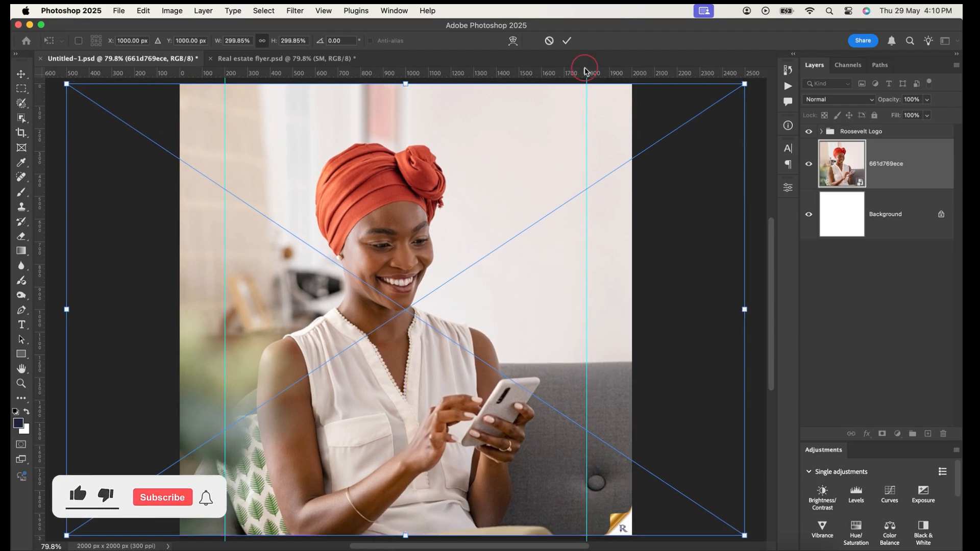
pyautogui.click(567, 40)
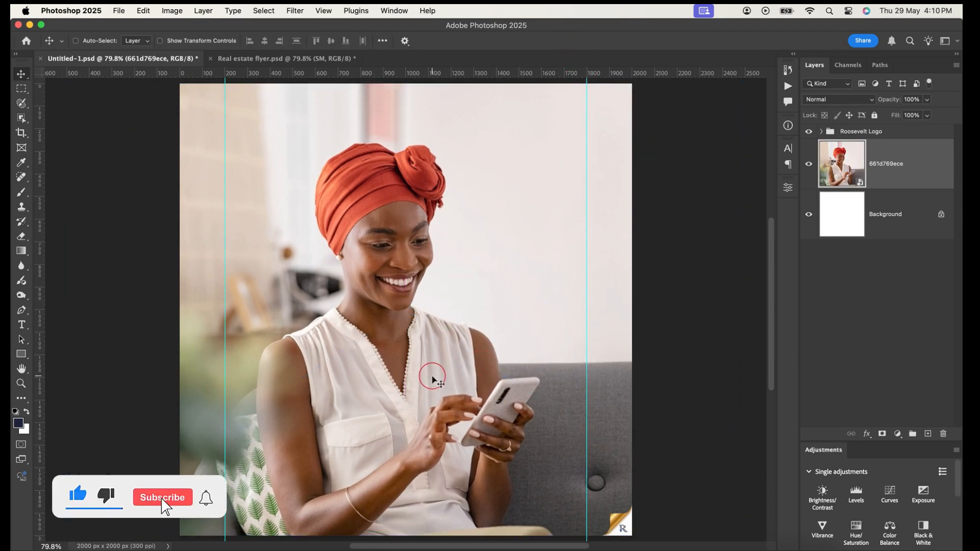
# Shift the placed photo horizontally about 297 px to the left and rename its layer Model
pyautogui.moveTo(440, 391); pyautogui.dragTo(376, 392)
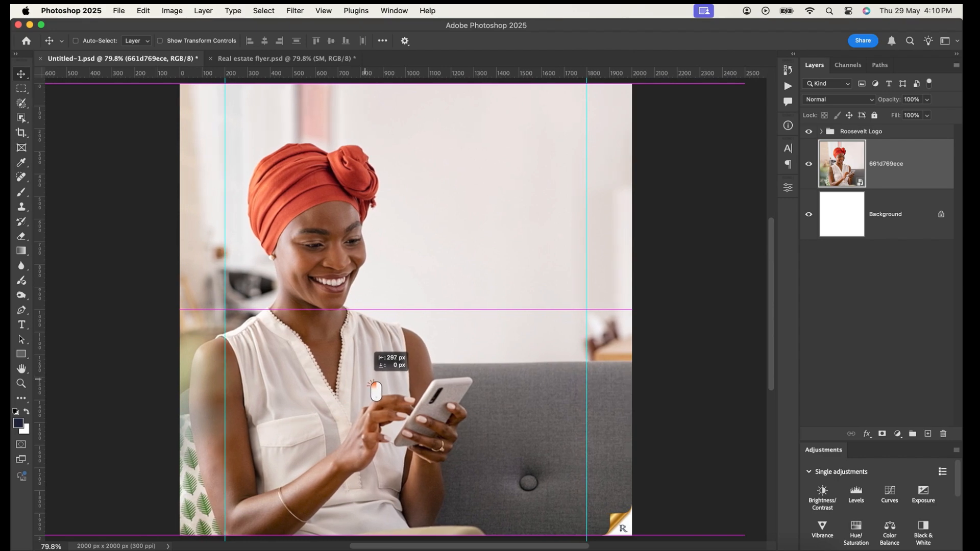
pyautogui.moveTo(376, 391); pyautogui.dragTo(376, 392)
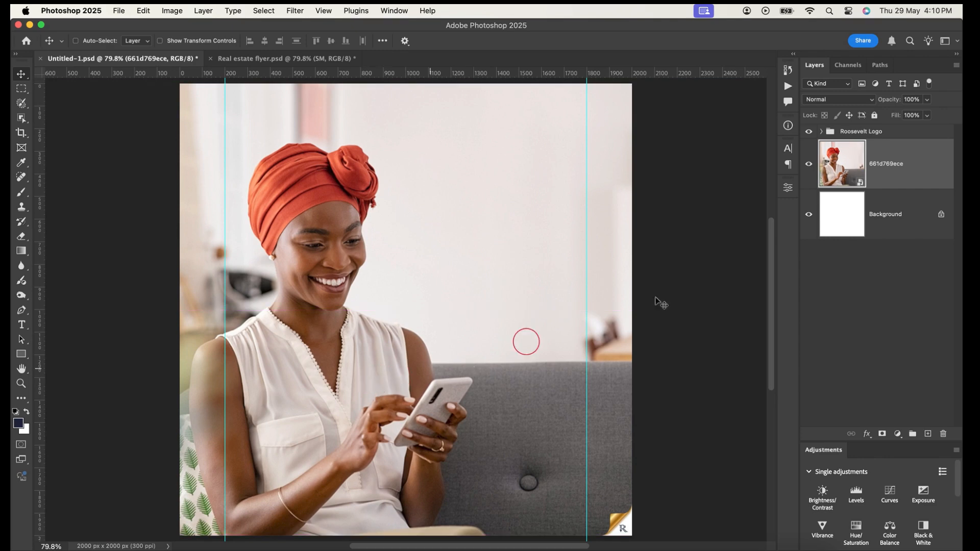
pyautogui.click(896, 170)
pyautogui.click(892, 166)
pyautogui.doubleClick(892, 166)
pyautogui.write('Model')
pyautogui.press('Return')
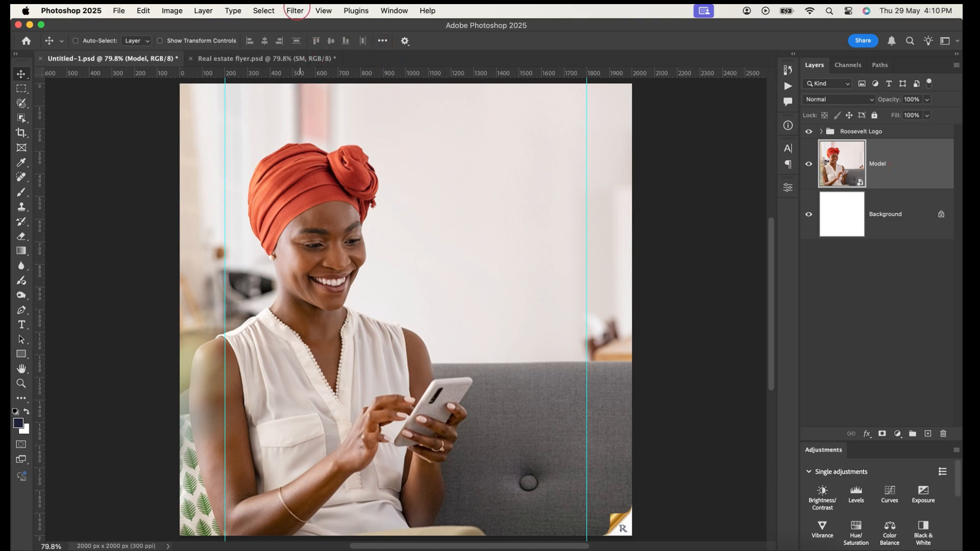
# Start a Camera Raw Filter on the Model layer with Exposure +0.10 and Contrast +10
pyautogui.click(296, 11)
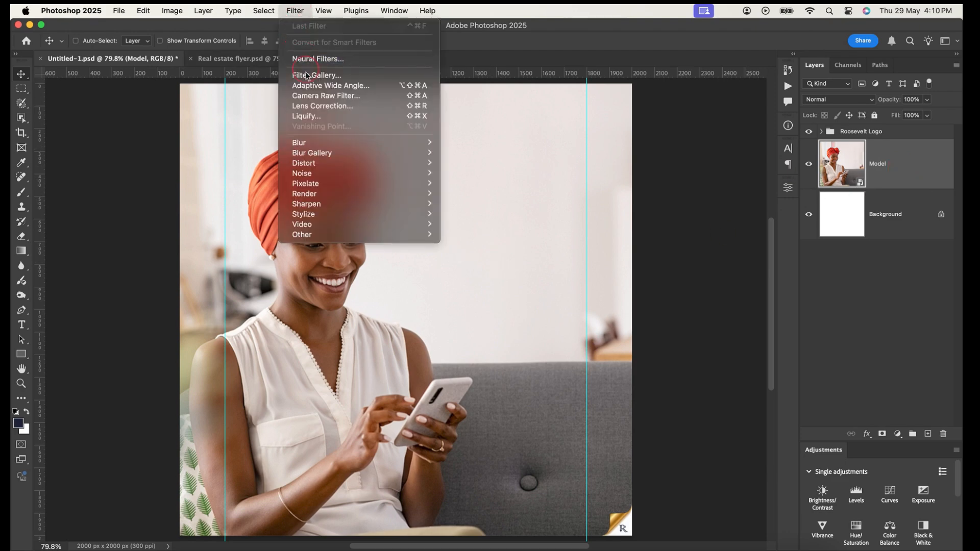
pyautogui.click(312, 96)
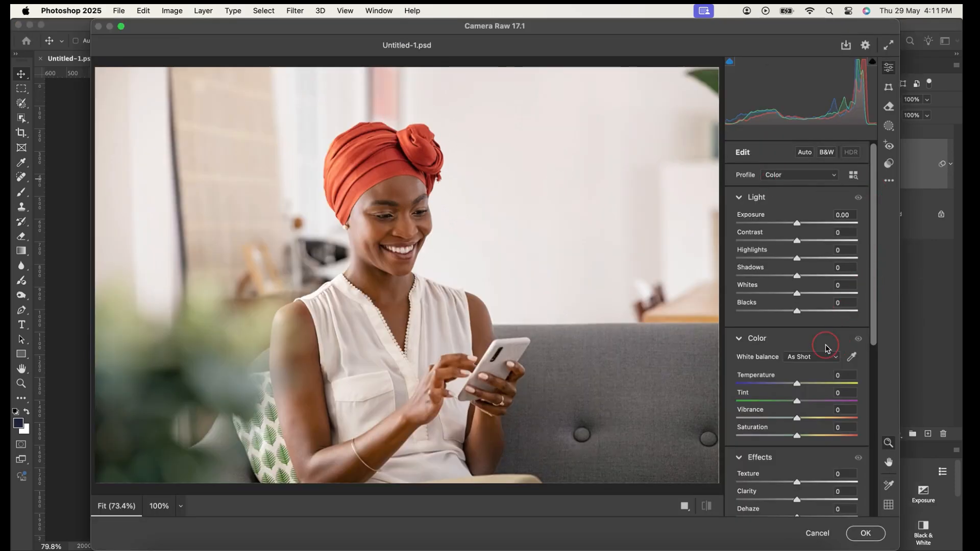
pyautogui.click(847, 215)
pyautogui.write('1')
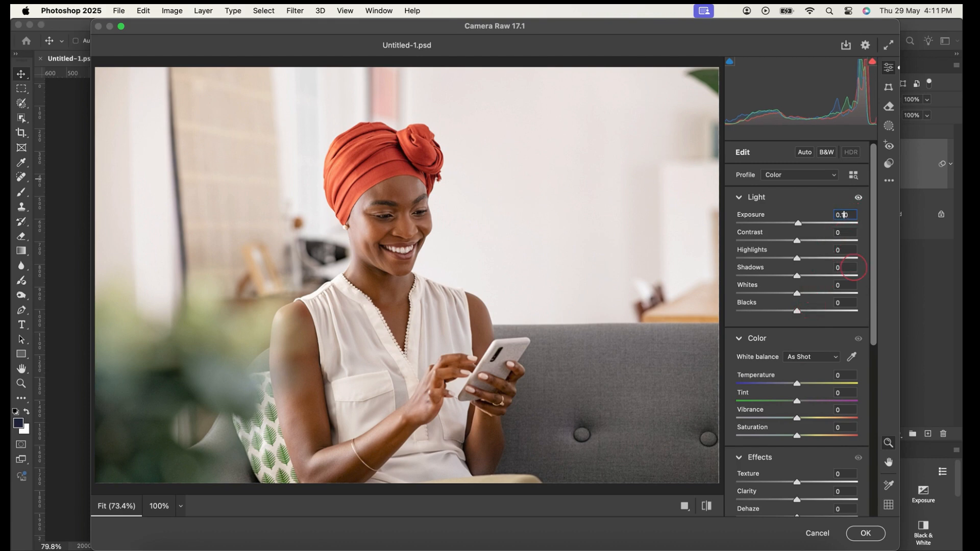
pyautogui.moveTo(798, 240); pyautogui.dragTo(804, 241)
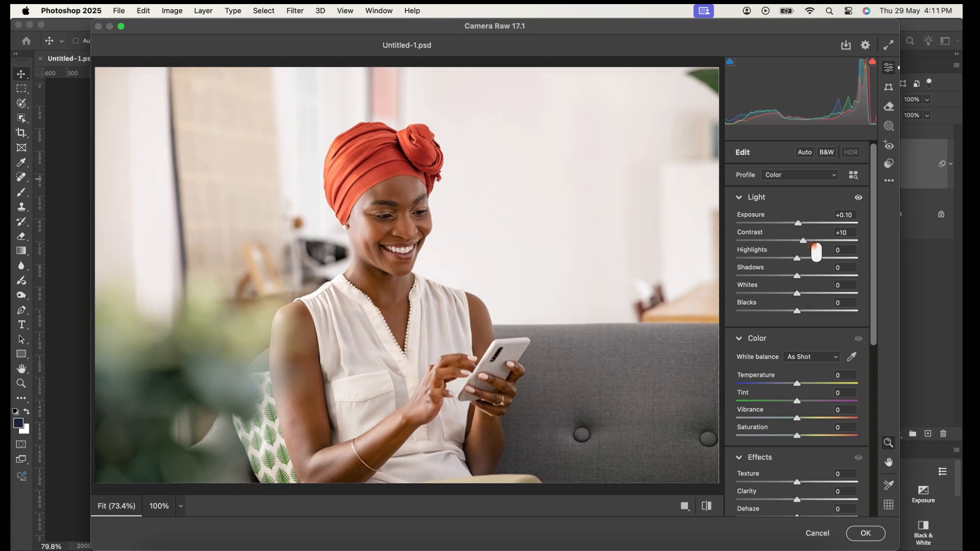
pyautogui.click(805, 242)
# Set Highlights to -100, Whites to -9 and Blacks to +10, comparing the photo before and after
pyautogui.moveTo(797, 259); pyautogui.dragTo(746, 275)
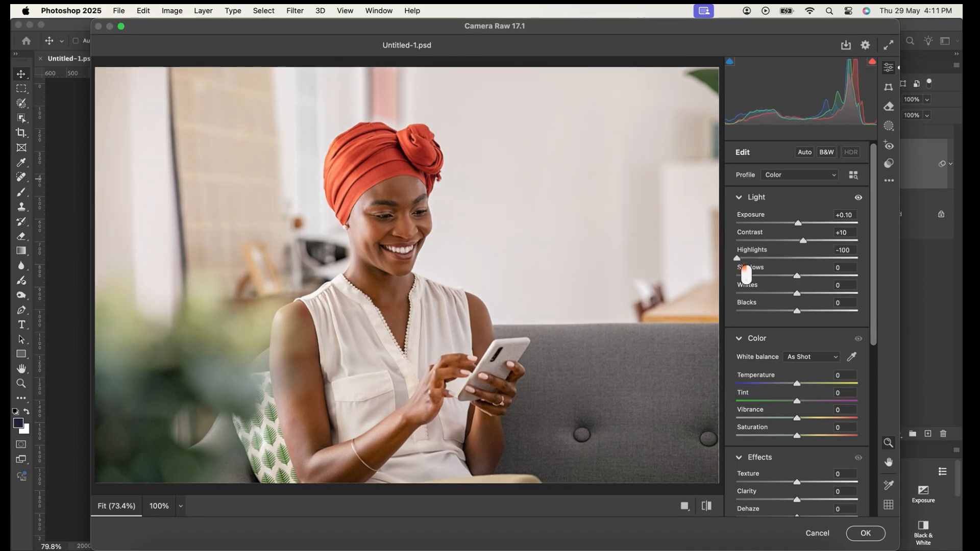
pyautogui.click(798, 294)
pyautogui.moveTo(808, 298); pyautogui.dragTo(800, 296)
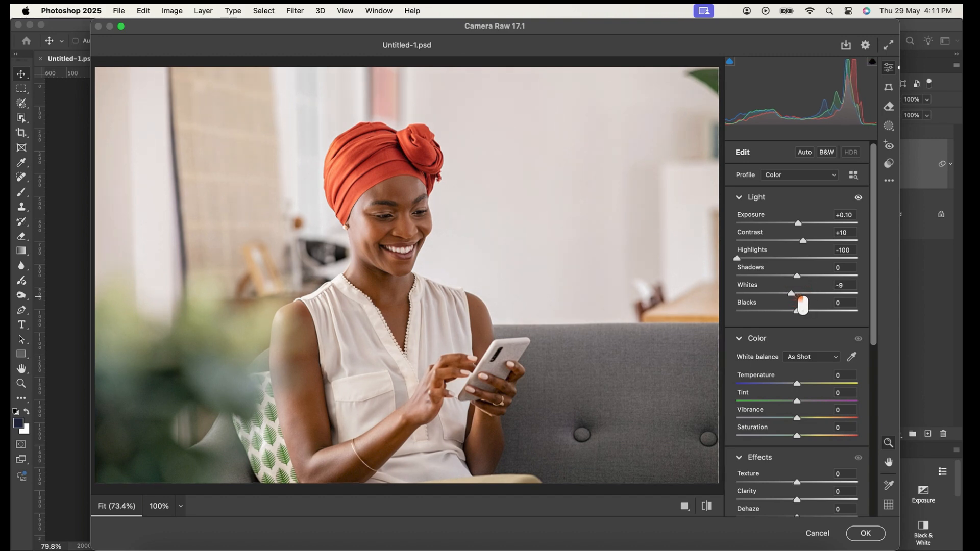
pyautogui.click(797, 310)
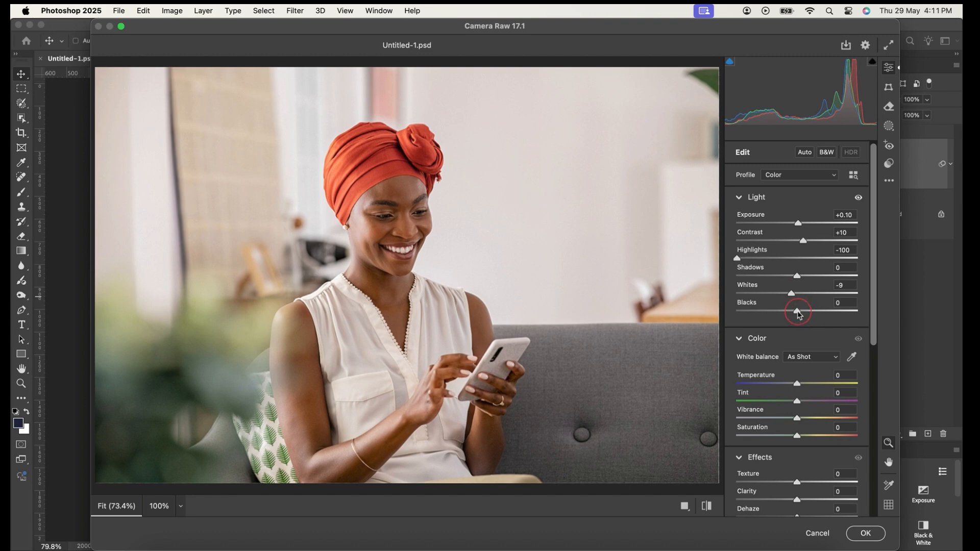
pyautogui.click(708, 508)
pyautogui.click(709, 509)
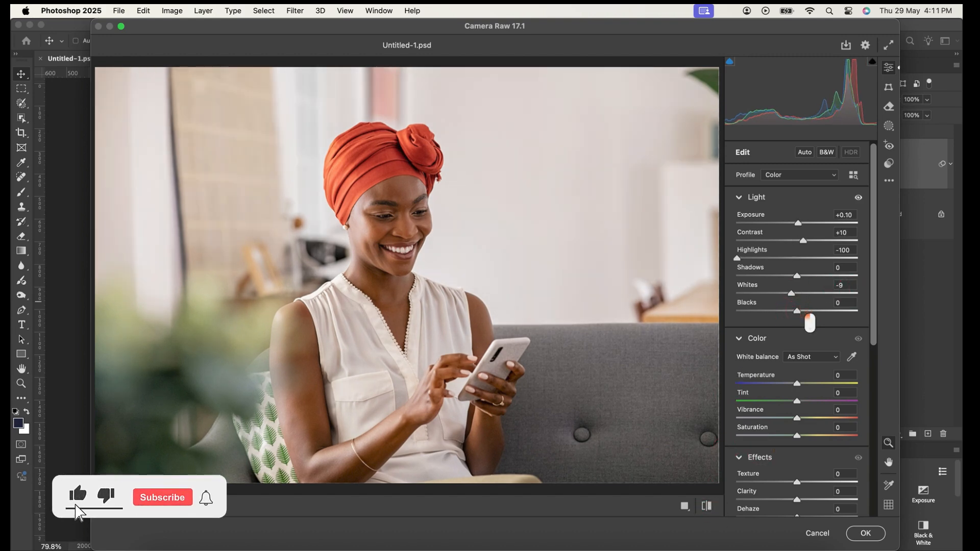
pyautogui.moveTo(797, 311); pyautogui.dragTo(803, 311)
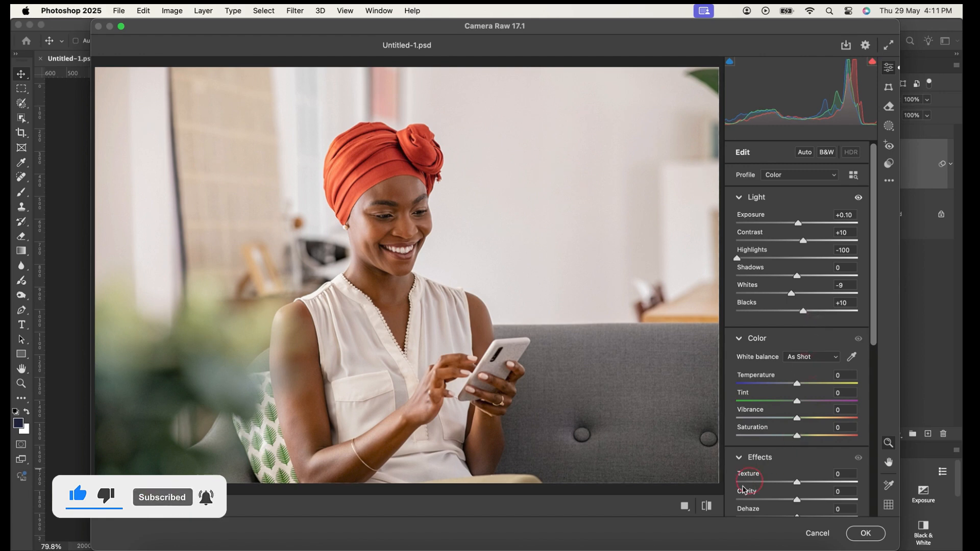
pyautogui.click(708, 505)
pyautogui.click(708, 506)
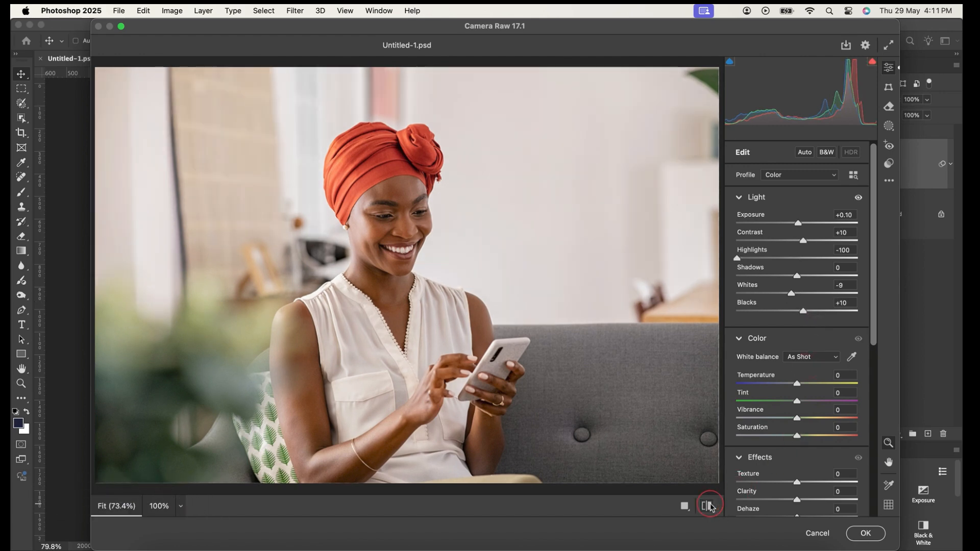
# Set Vibrance to +10, Saturation to +5, Texture to +48 and Clarity to +7
pyautogui.moveTo(874, 317); pyautogui.dragTo(874, 402)
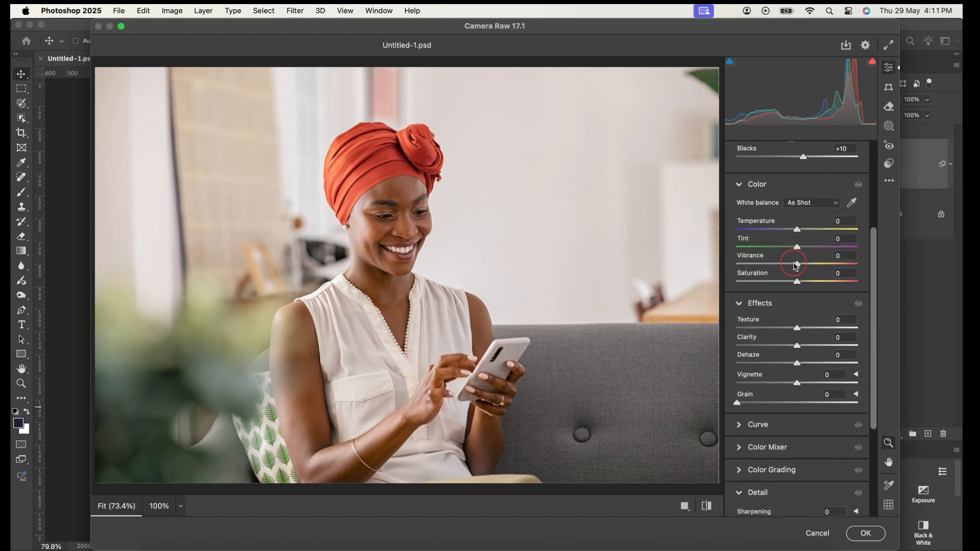
pyautogui.moveTo(797, 264); pyautogui.dragTo(811, 294)
pyautogui.scroll(-3, 882, 352)
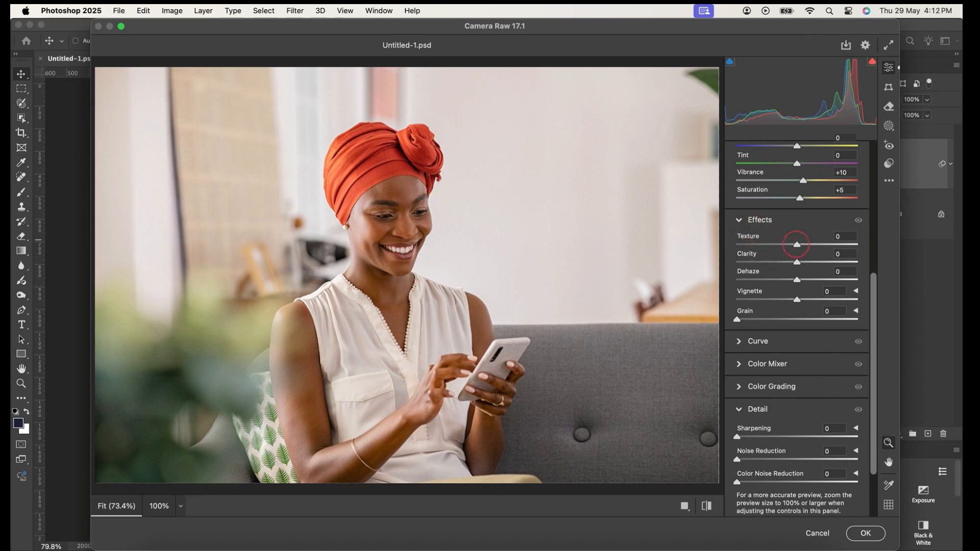
pyautogui.moveTo(805, 250); pyautogui.dragTo(832, 250)
pyautogui.click(796, 263)
pyautogui.moveTo(799, 266); pyautogui.dragTo(812, 274)
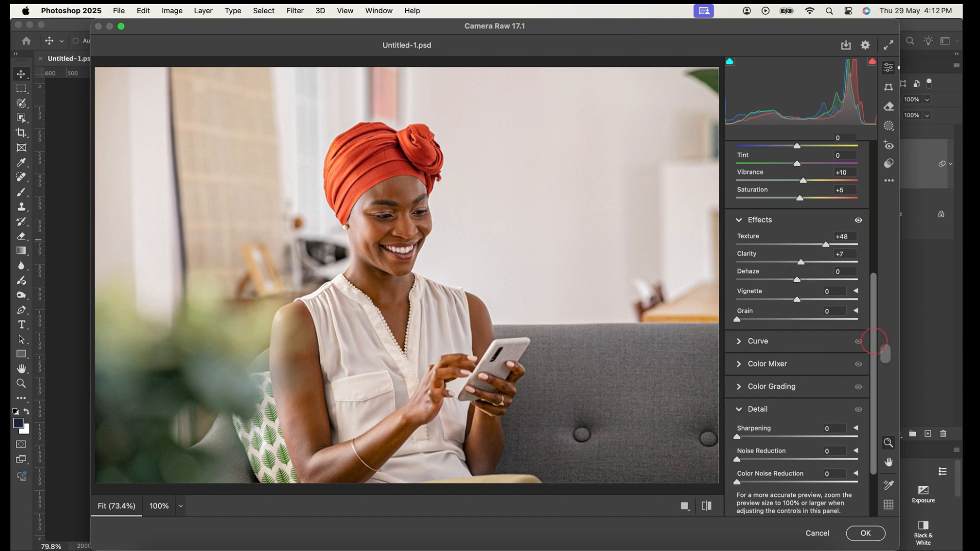
# Set Sharpening to 100, raise Noise Reduction moderately, and apply the Camera Raw filter
pyautogui.scroll(-4, 817, 357)
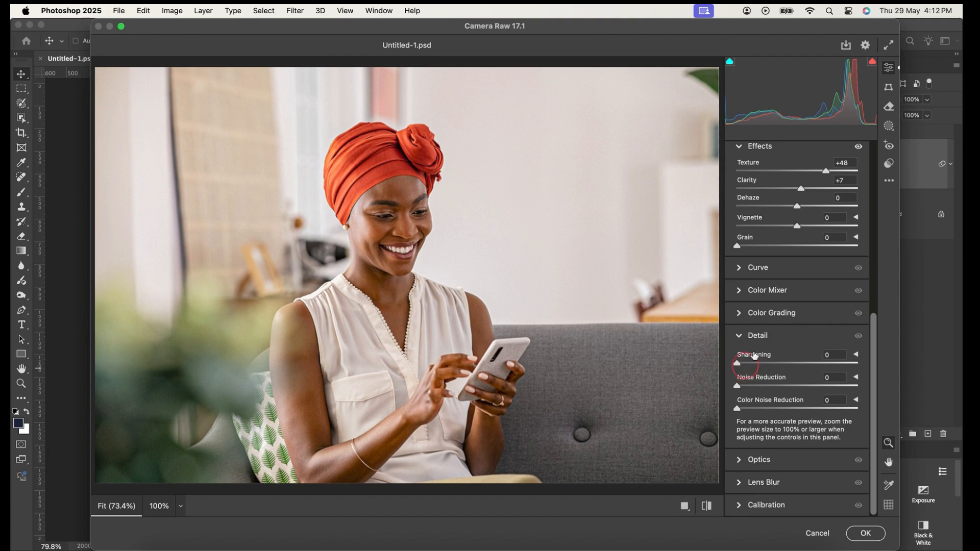
pyautogui.moveTo(738, 367); pyautogui.dragTo(828, 380)
pyautogui.click(707, 505)
pyautogui.click(707, 506)
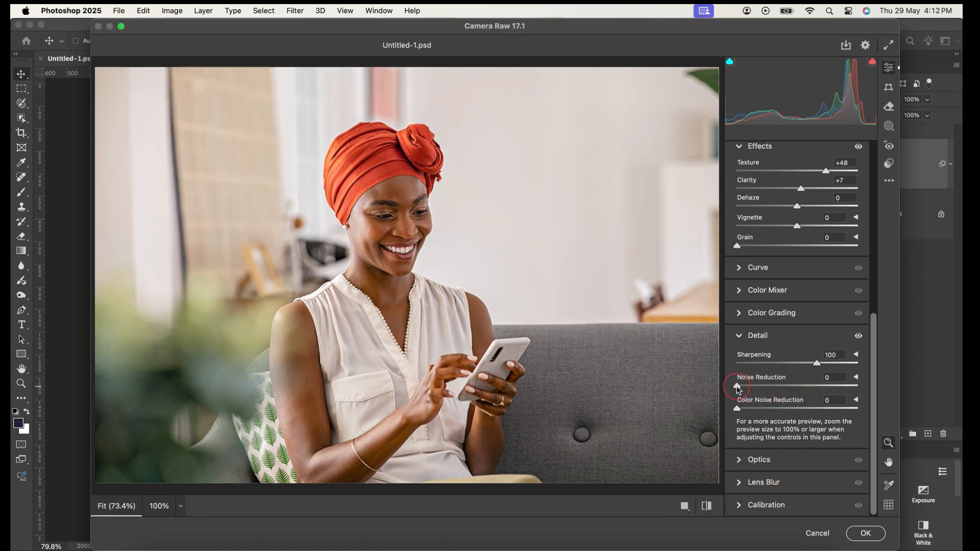
pyautogui.moveTo(737, 389); pyautogui.dragTo(787, 402)
pyautogui.click(865, 533)
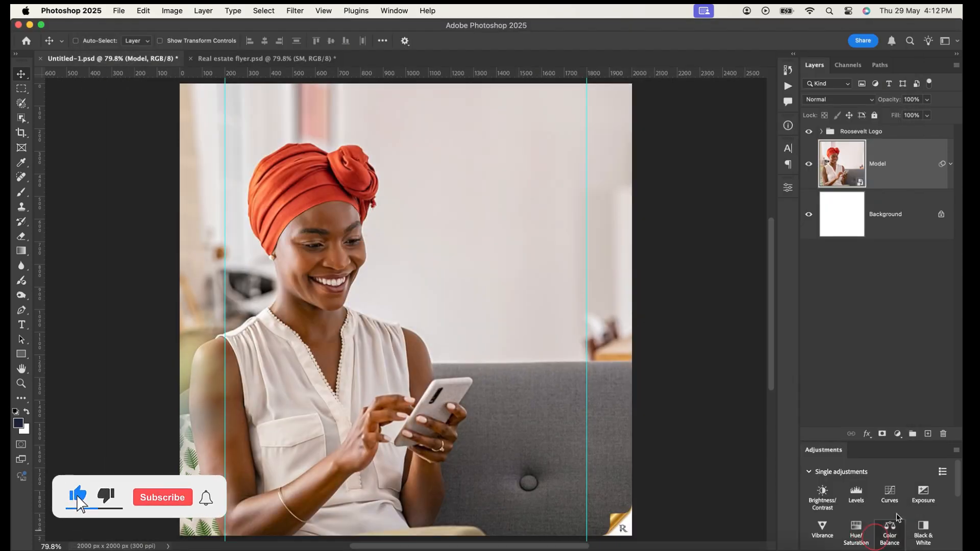
# Compare the Model layer with and without its smart filters
pyautogui.click(950, 163)
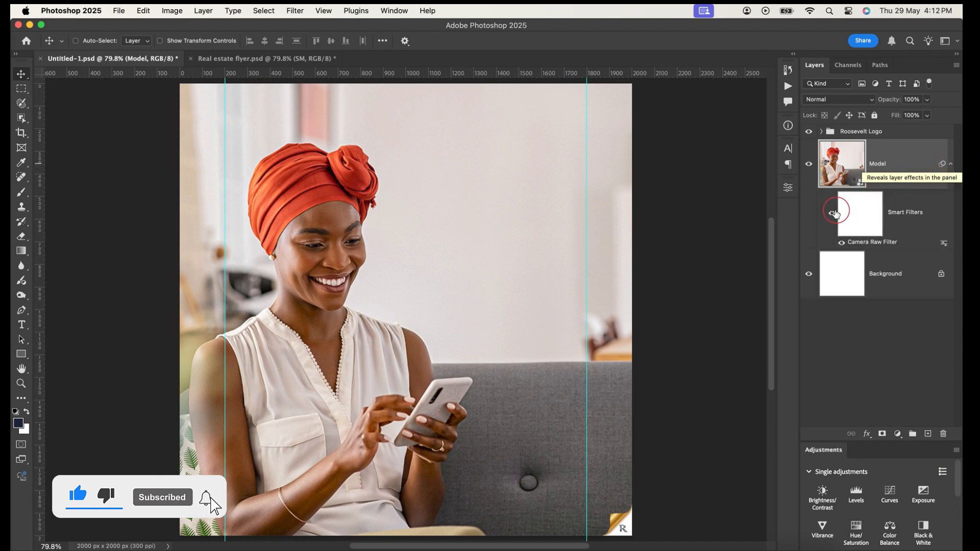
pyautogui.click(832, 213)
pyautogui.click(832, 213)
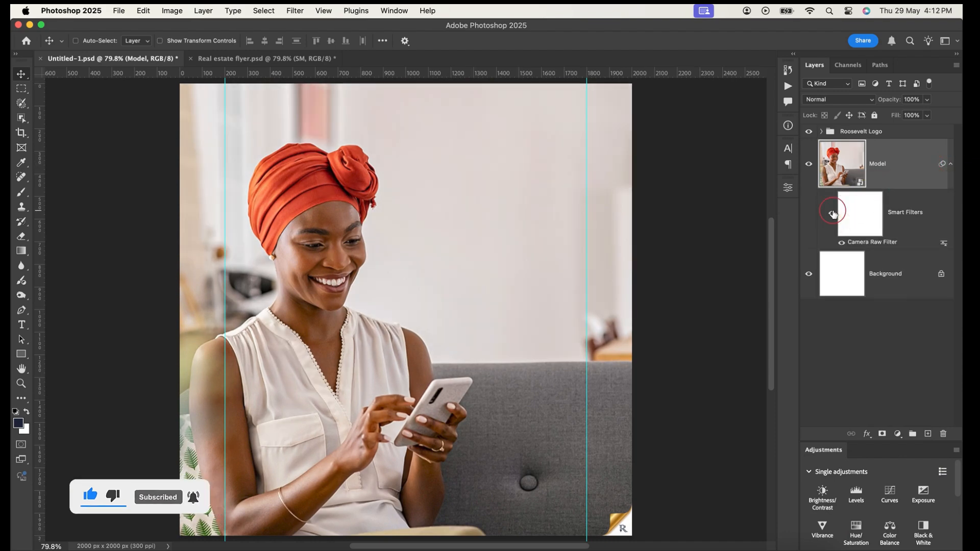
pyautogui.click(948, 174)
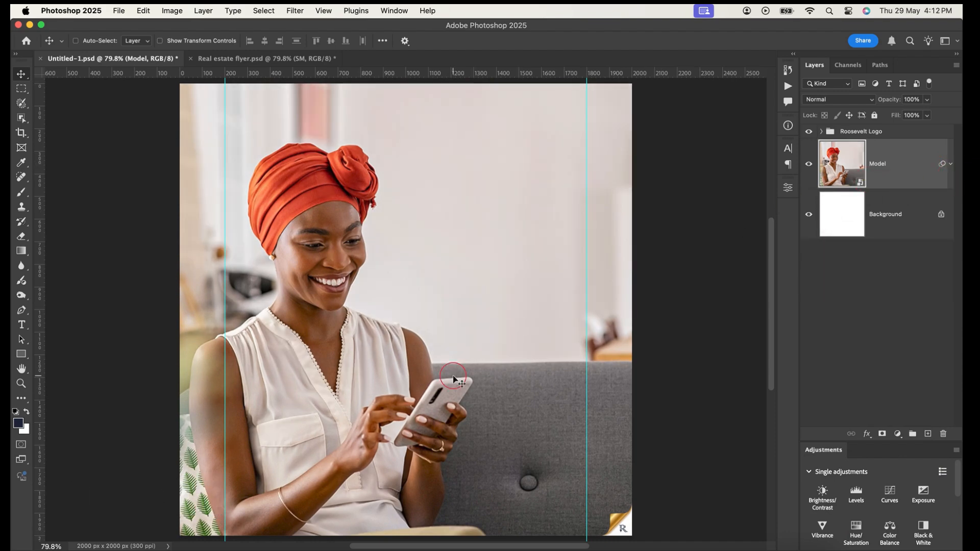
# Select the woman and her phone with the Object Selection tool and mask out the rest of the Model layer
pyautogui.click(22, 118)
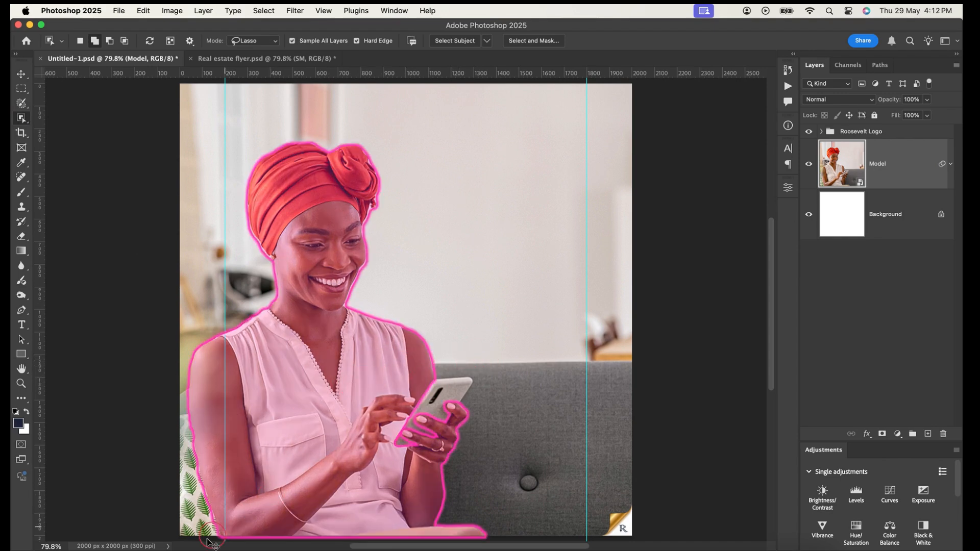
pyautogui.moveTo(207, 492)
pyautogui.mouseDown()
pyautogui.moveTo(172, 443)
pyautogui.moveTo(175, 386)
pyautogui.moveTo(251, 274)
pyautogui.moveTo(241, 175)
pyautogui.moveTo(303, 134)
pyautogui.moveTo(369, 138)
pyautogui.moveTo(456, 370)
pyautogui.moveTo(492, 384)
pyautogui.moveTo(466, 499)
pyautogui.moveTo(500, 544)
pyautogui.moveTo(231, 542)
pyautogui.mouseUp()
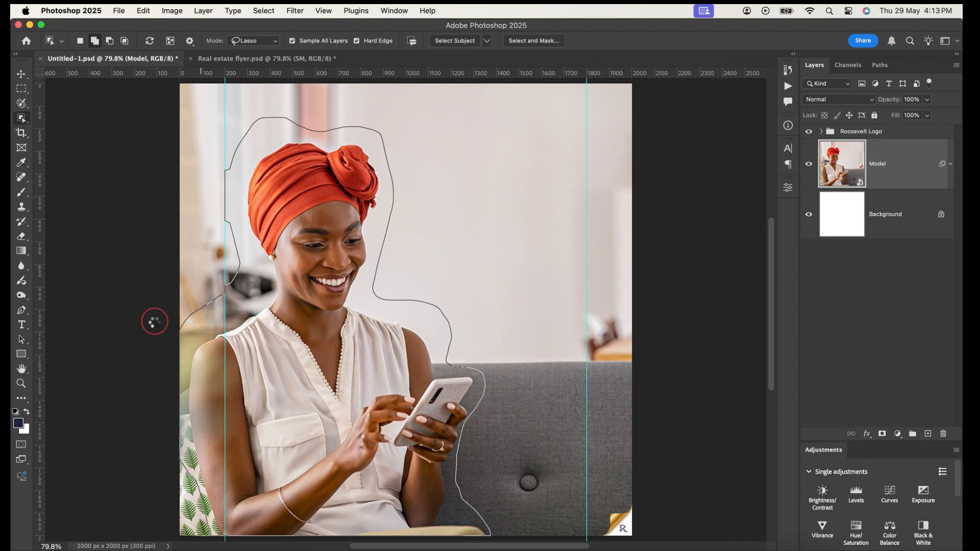
pyautogui.click(21, 77)
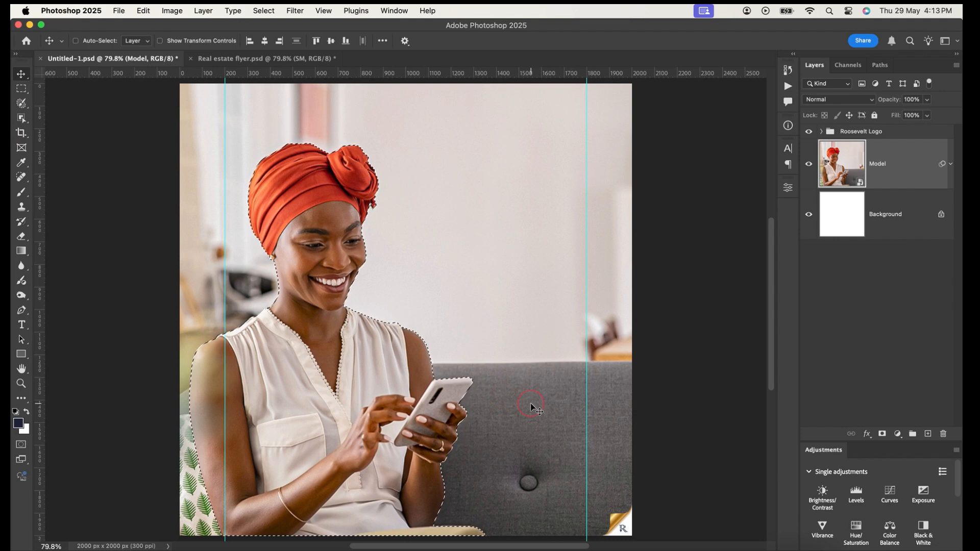
pyautogui.click(882, 435)
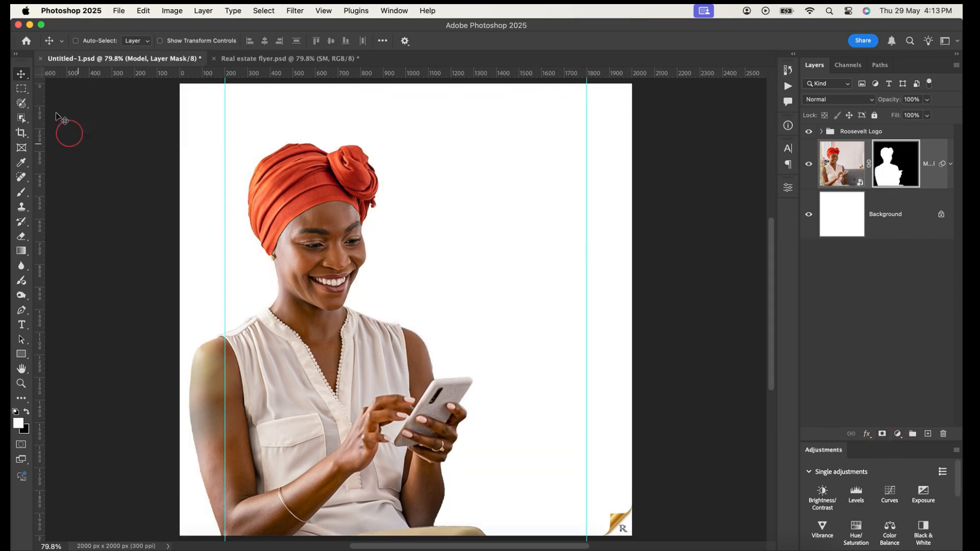
# Duplicate the masked Model layer and delete the layer mask from the lower copy
pyautogui.click(884, 361)
pyautogui.press('super+j')
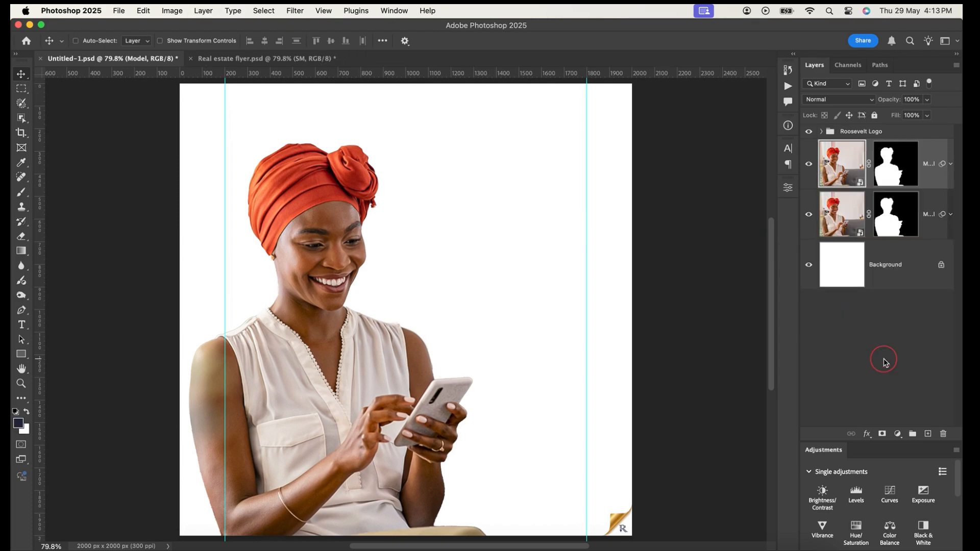
pyautogui.click(896, 224)
pyautogui.click(891, 220)
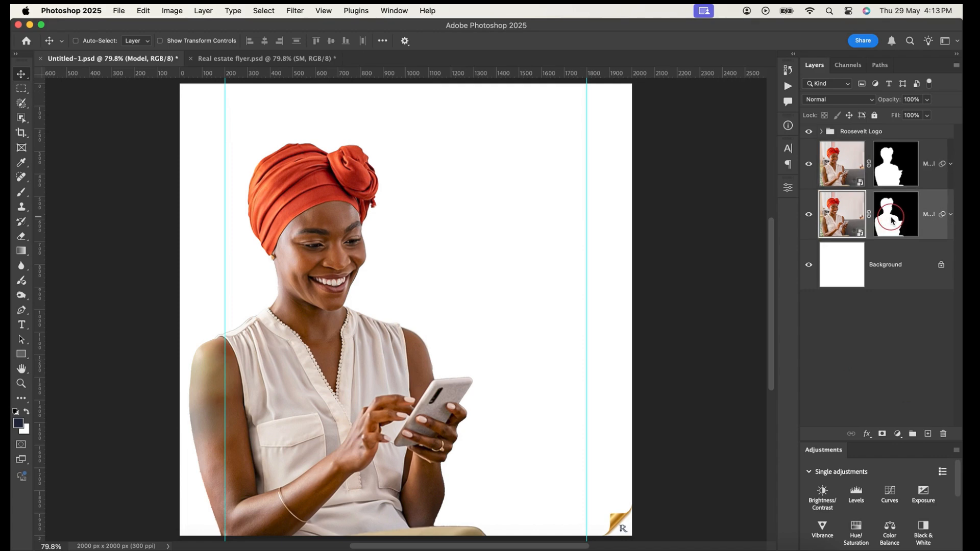
pyautogui.rightClick(892, 219)
pyautogui.click(855, 241)
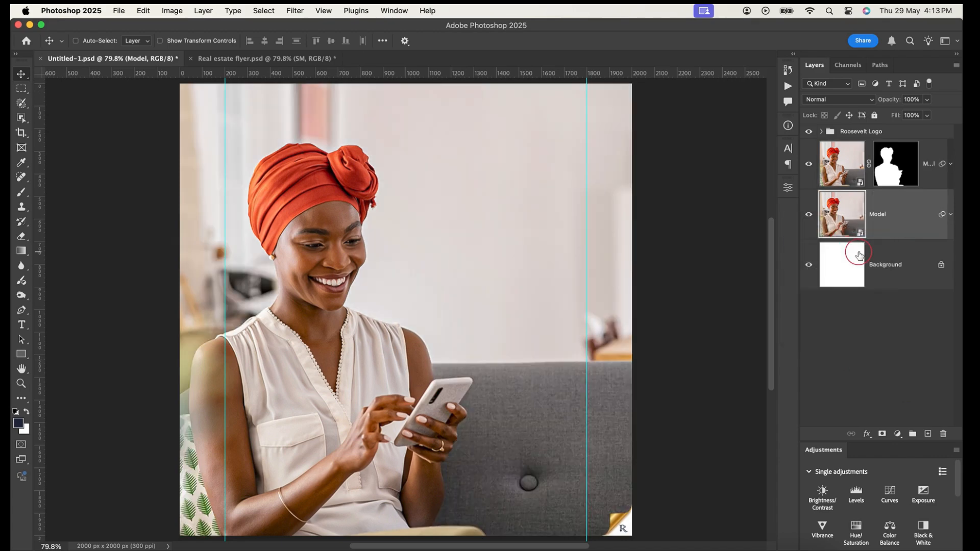
# Toggle the visibility of the two Model layers to compare the cutout with the full photo
pyautogui.click(808, 163)
pyautogui.click(810, 215)
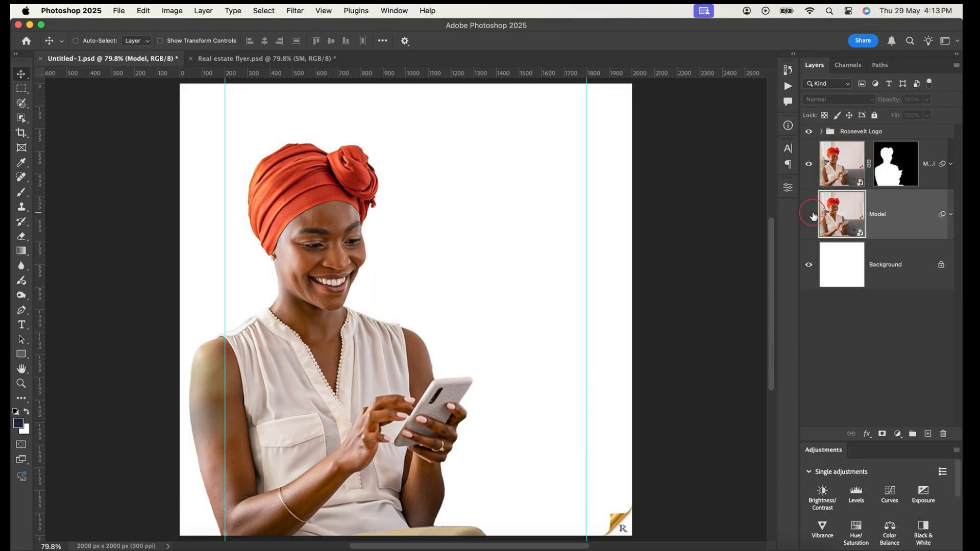
pyautogui.click(809, 214)
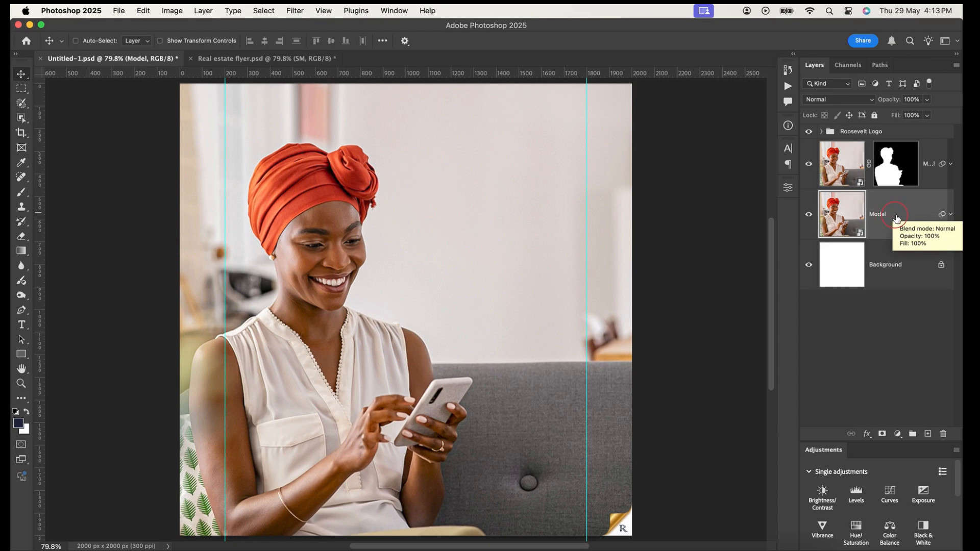
# Draw a rectangle about 964 × 1104 px beside the woman, between the two Model layers, and slightly round its corners
pyautogui.click(21, 355)
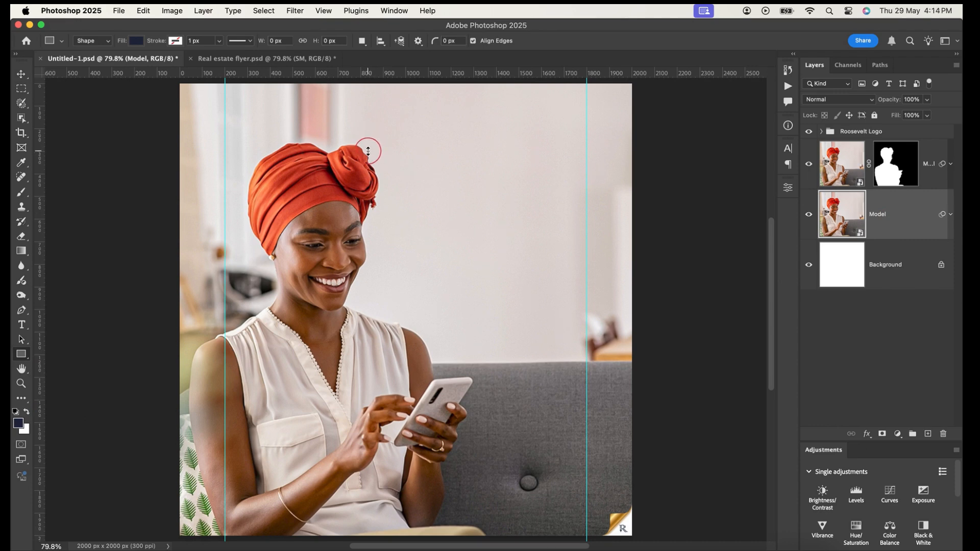
pyautogui.moveTo(368, 152); pyautogui.dragTo(589, 400)
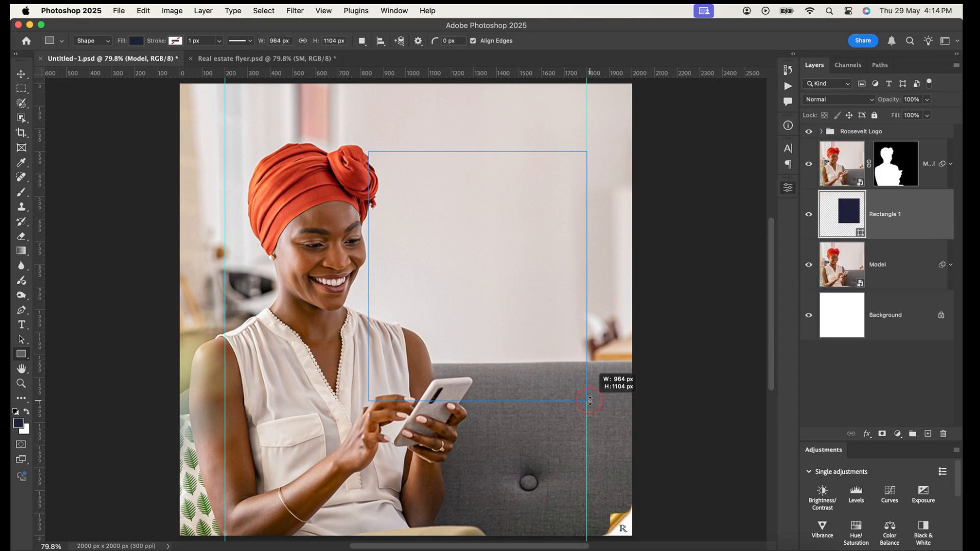
pyautogui.moveTo(375, 157); pyautogui.dragTo(378, 162)
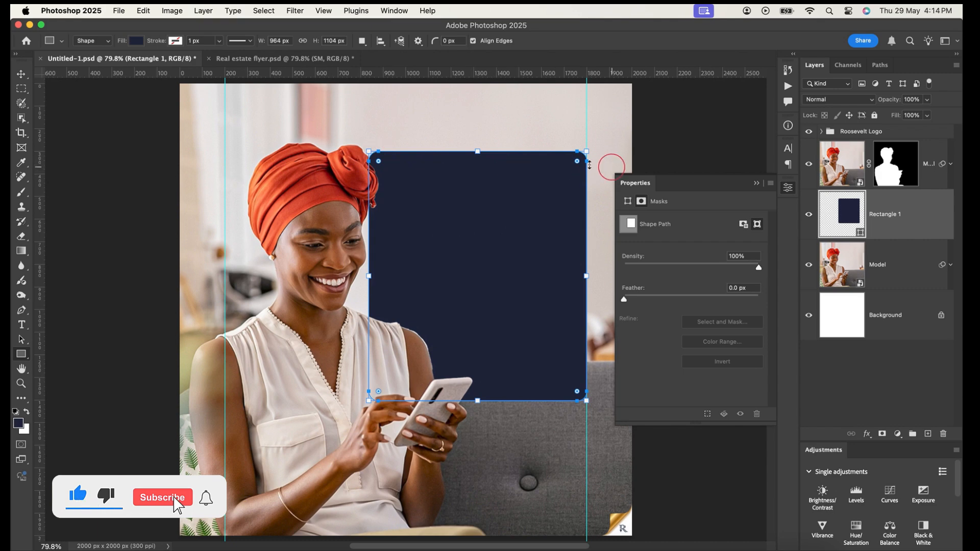
pyautogui.moveTo(576, 161); pyautogui.dragTo(583, 156)
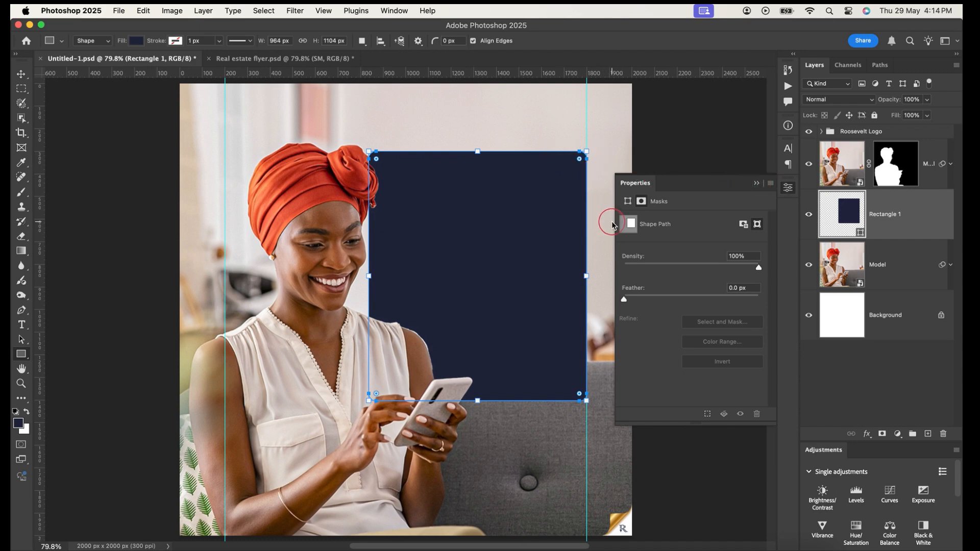
pyautogui.click(755, 183)
pyautogui.click(20, 77)
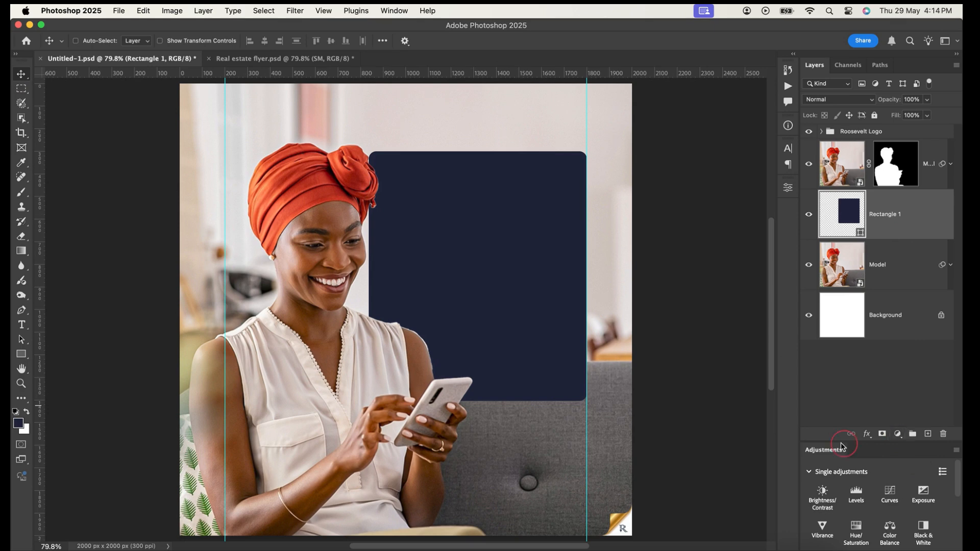
# Add a Gradient Overlay to the rectangle and set the gradient's starting color stop to #feb008
pyautogui.click(866, 434)
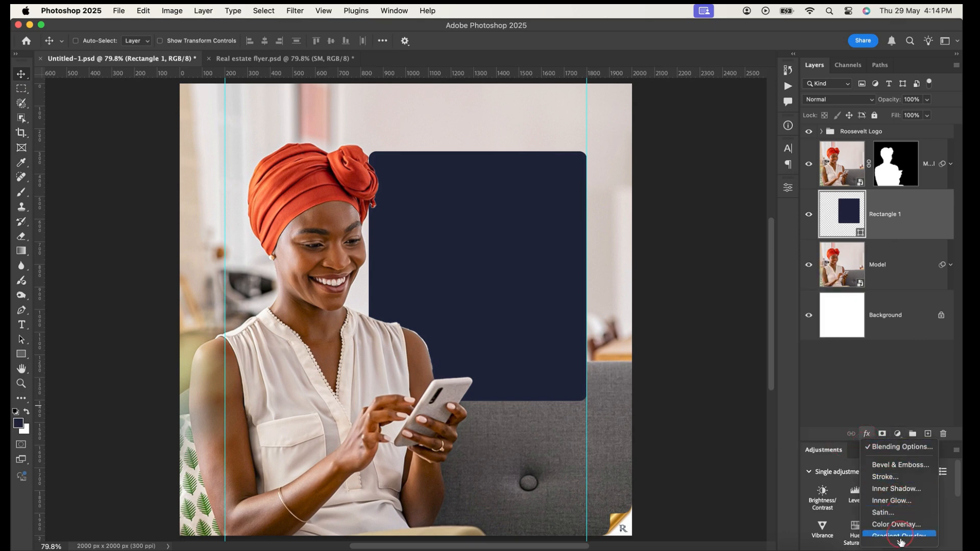
pyautogui.click(898, 503)
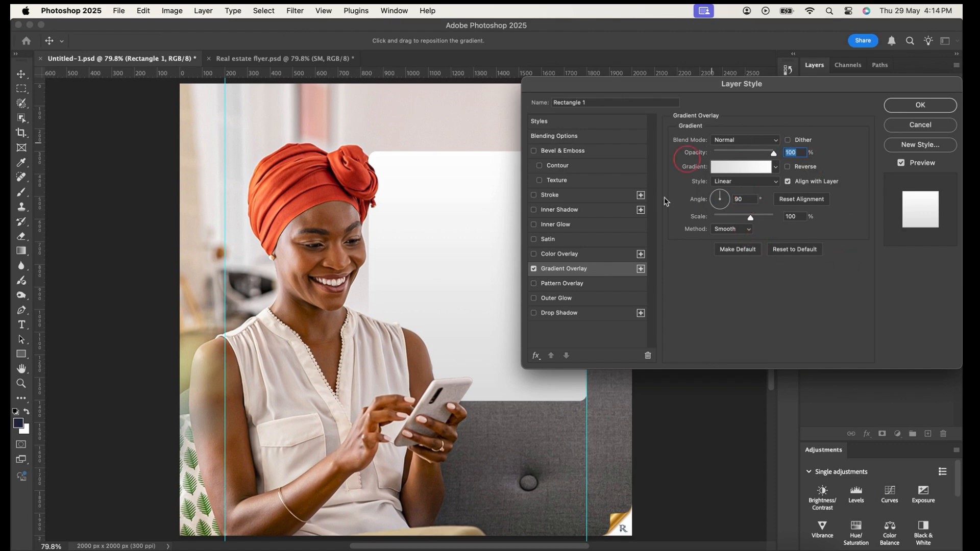
pyautogui.click(725, 169)
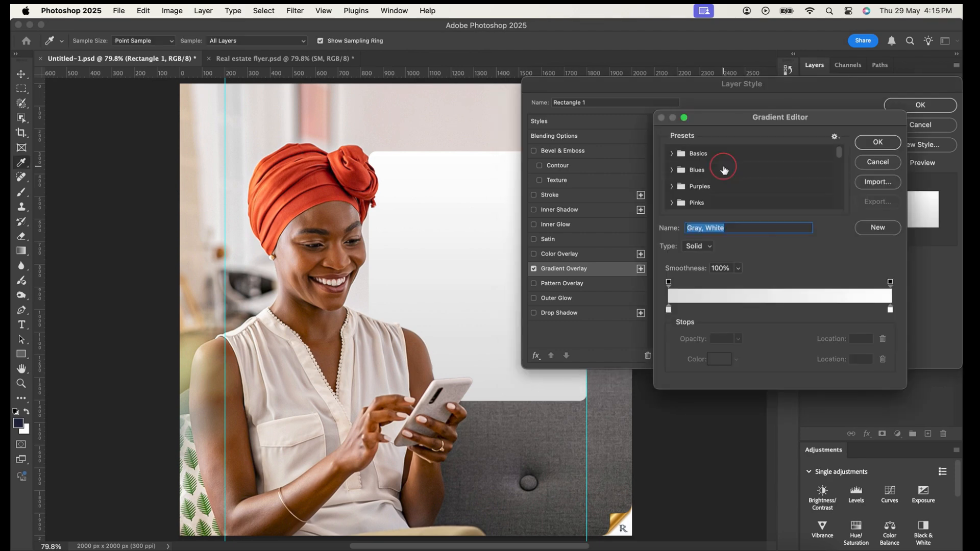
pyautogui.click(667, 309)
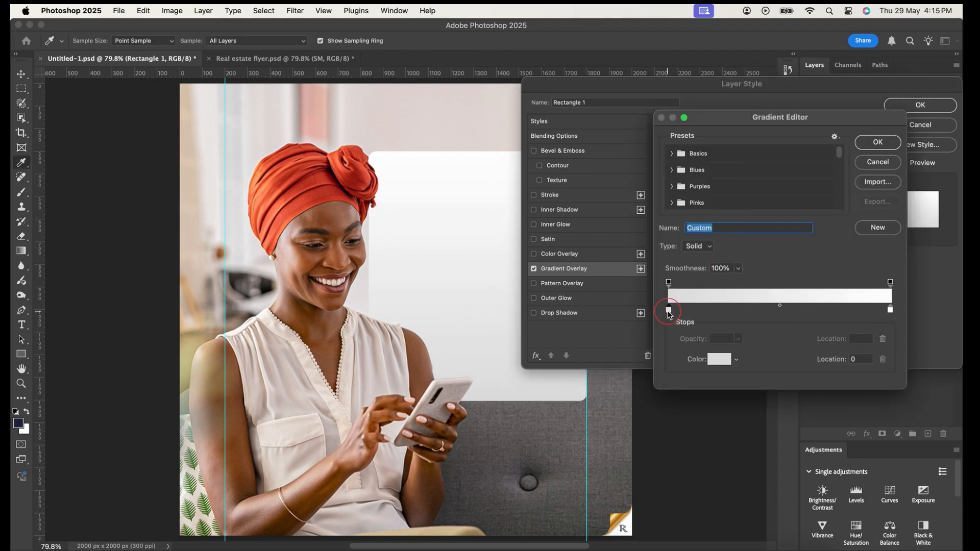
pyautogui.doubleClick(668, 310)
pyautogui.write('fe')
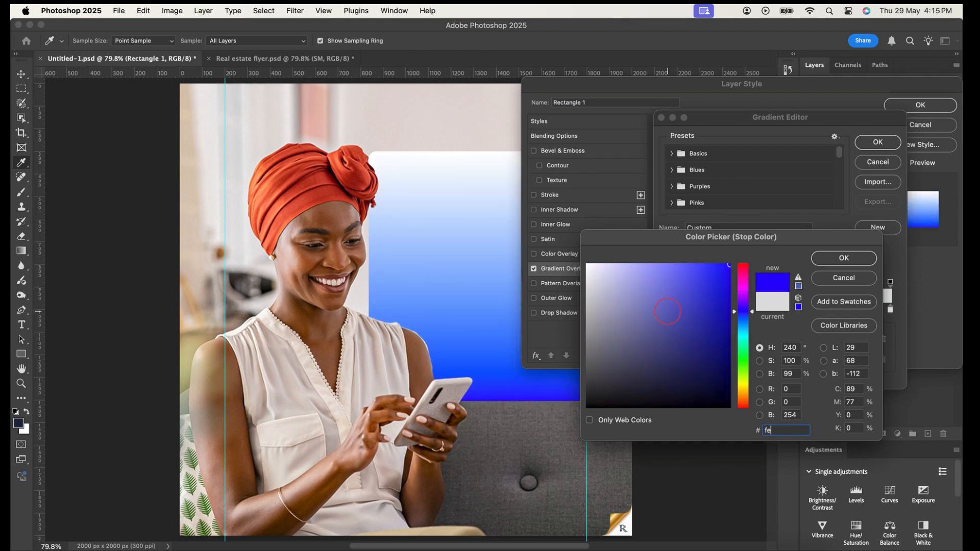
pyautogui.write('b008')
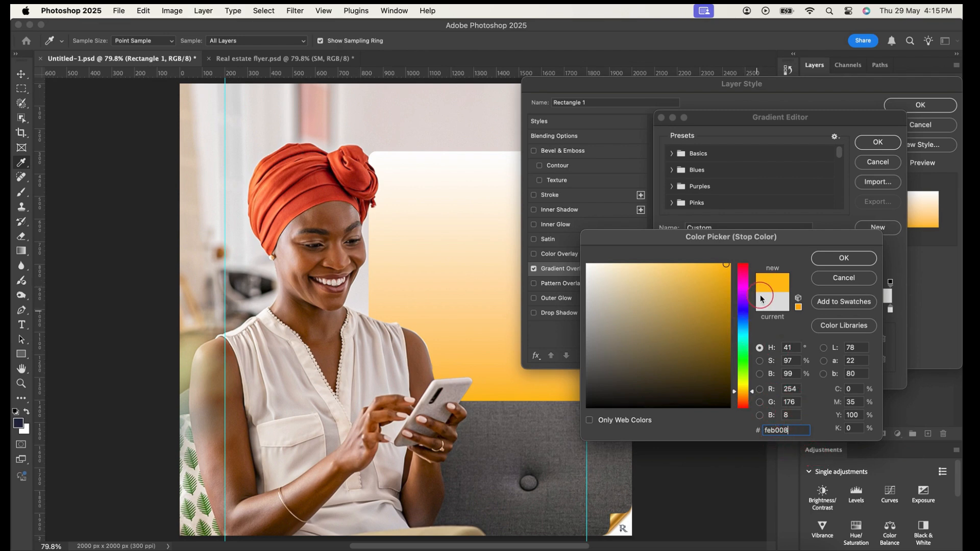
pyautogui.moveTo(772, 242); pyautogui.dragTo(784, 208)
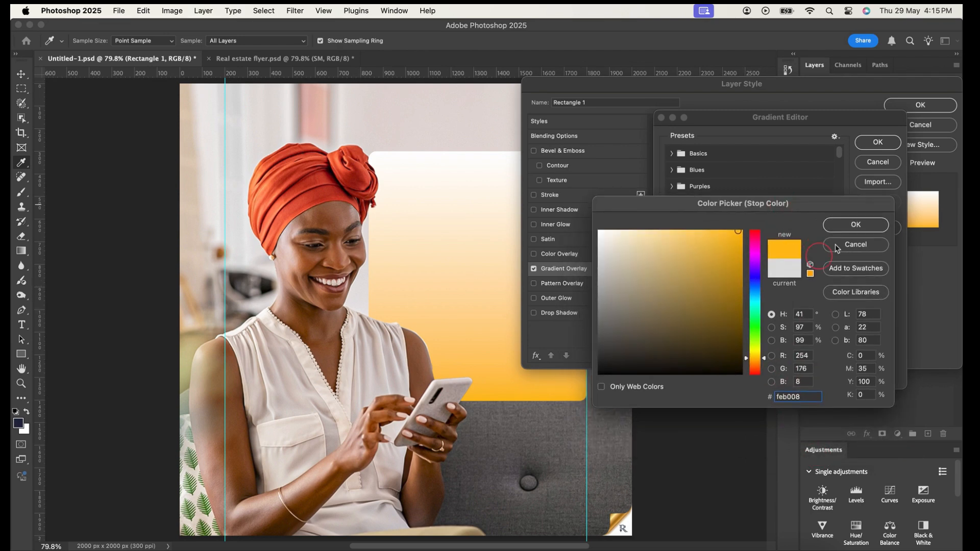
pyautogui.click(856, 225)
# Set the gradient's end color stop to #ff7a07 and apply the overlay to the rectangle
pyautogui.click(890, 309)
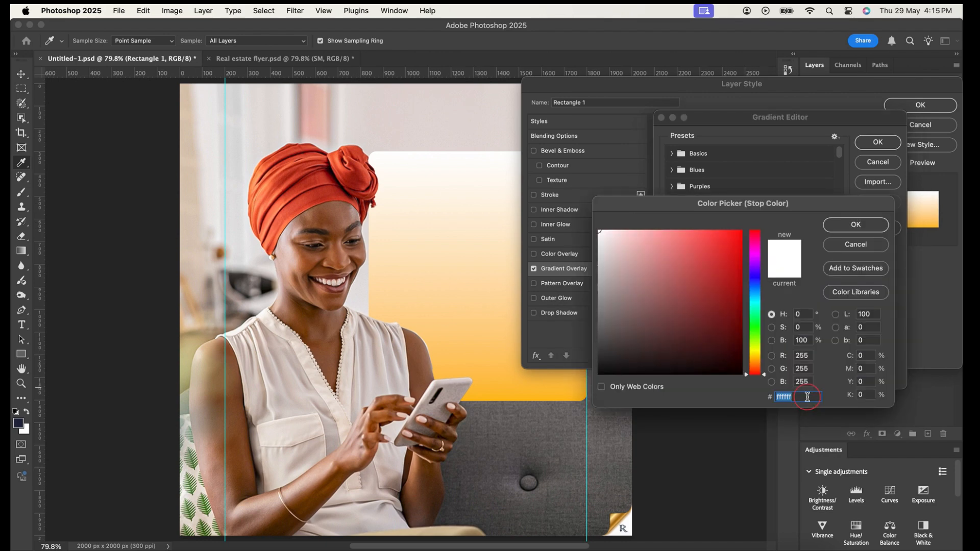
pyautogui.write('ffa')
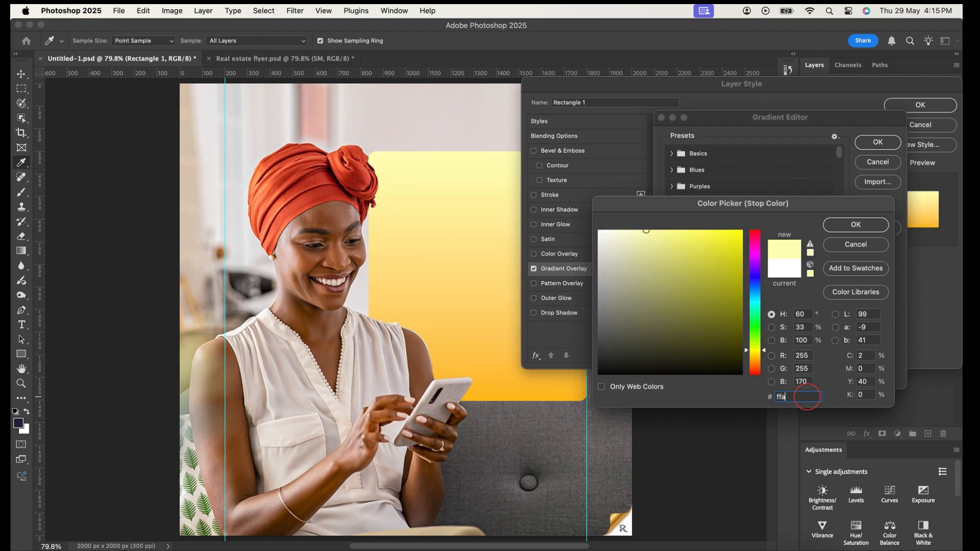
pyautogui.press('BackSpace')
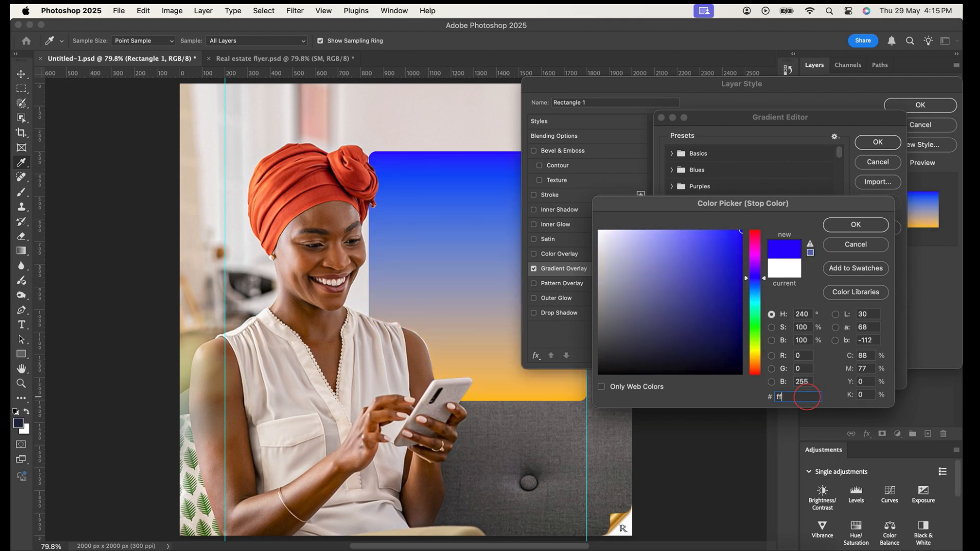
pyautogui.write('7')
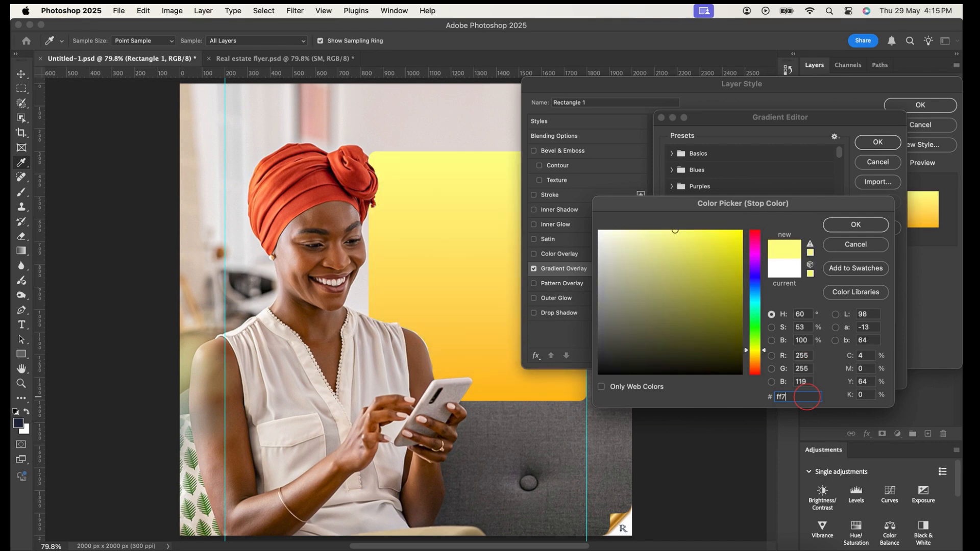
pyautogui.write('a0')
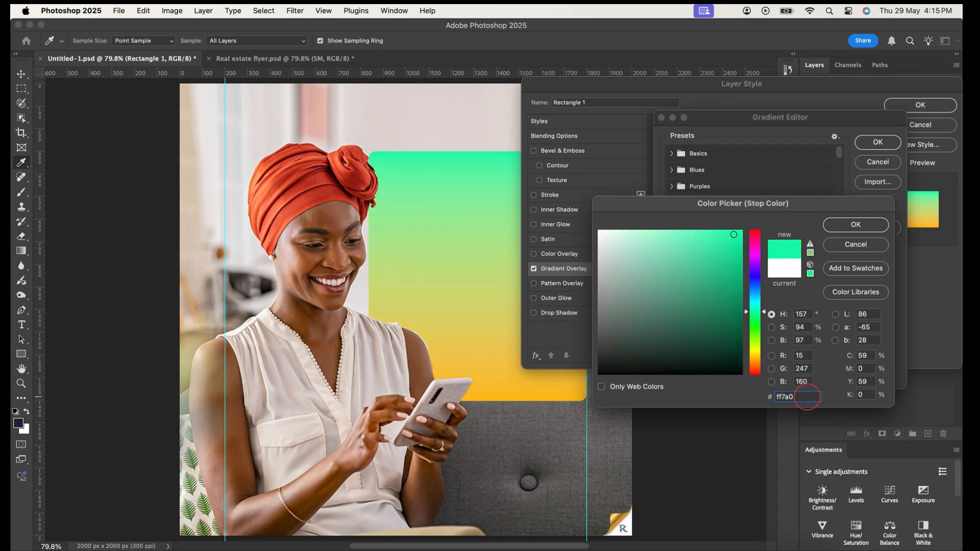
pyautogui.write('7')
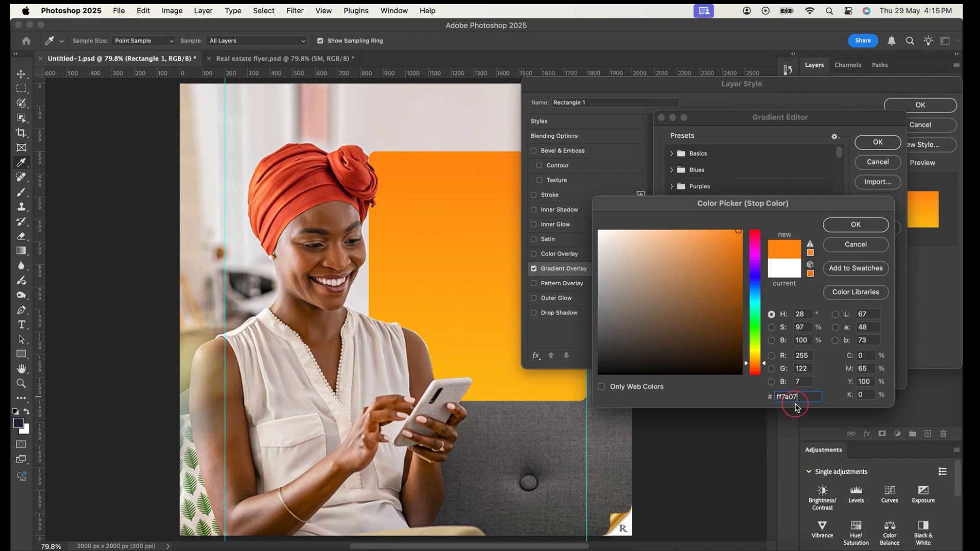
pyautogui.click(865, 229)
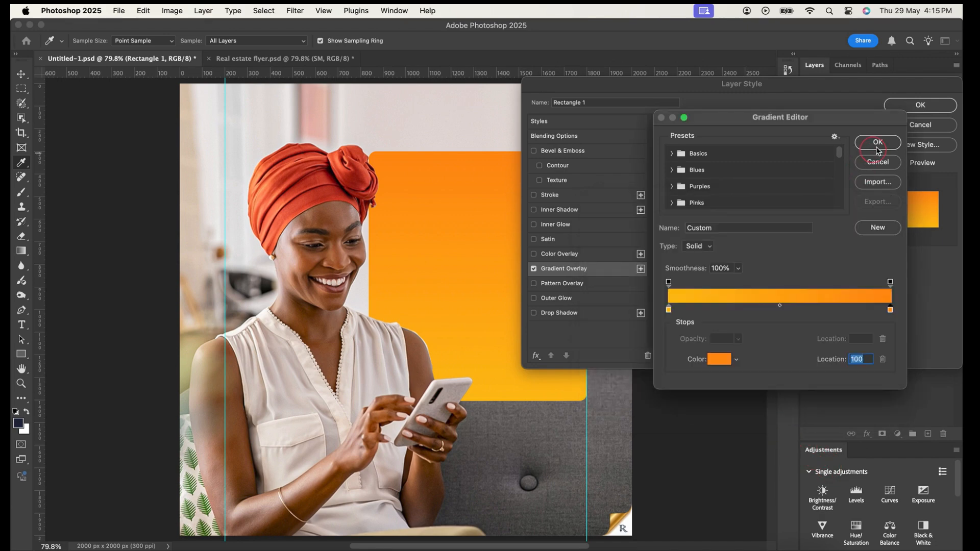
pyautogui.click(874, 146)
pyautogui.click(914, 109)
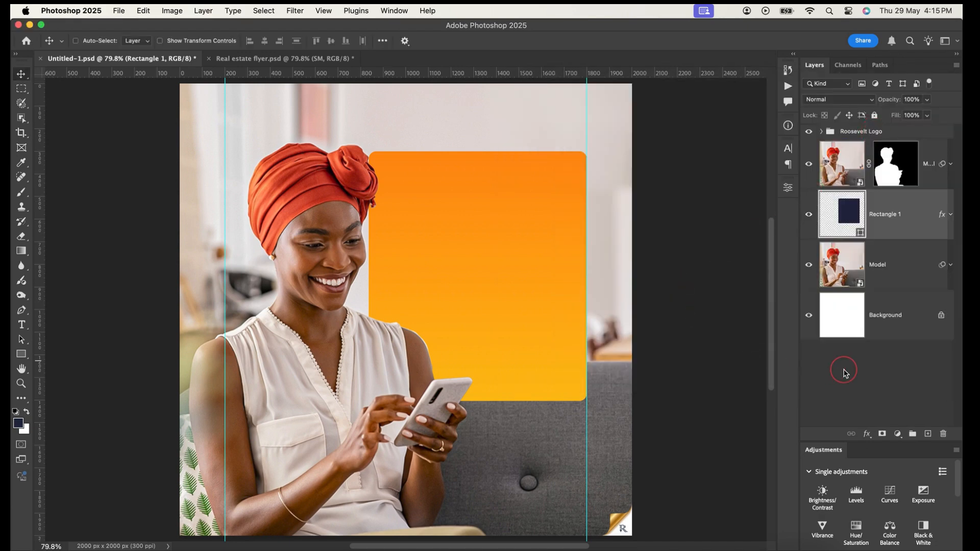
# Group the two Model layers and the rectangle, and name the group BG
pyautogui.click(443, 221)
pyautogui.click(925, 159)
pyautogui.click(907, 283)
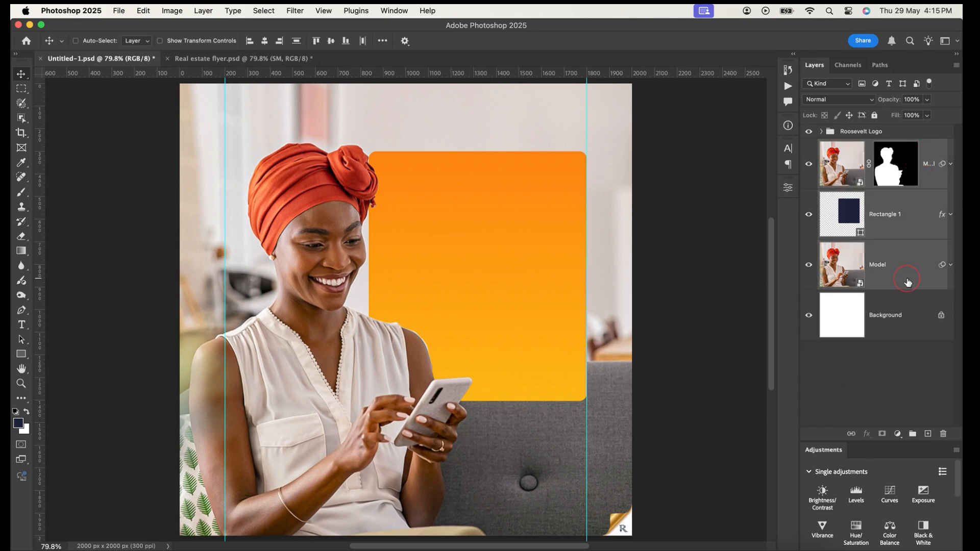
pyautogui.press('super+g')
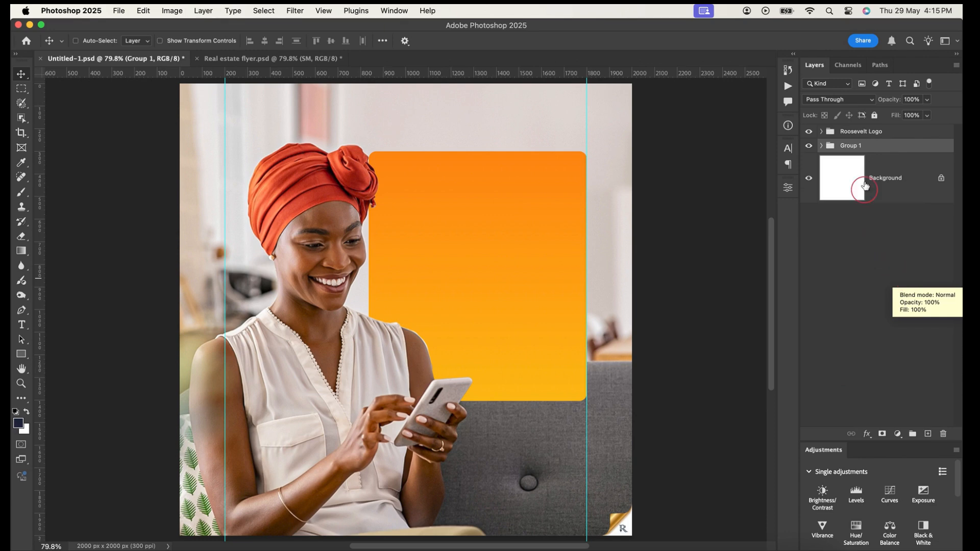
pyautogui.click(853, 152)
pyautogui.write('BG')
pyautogui.press('Return')
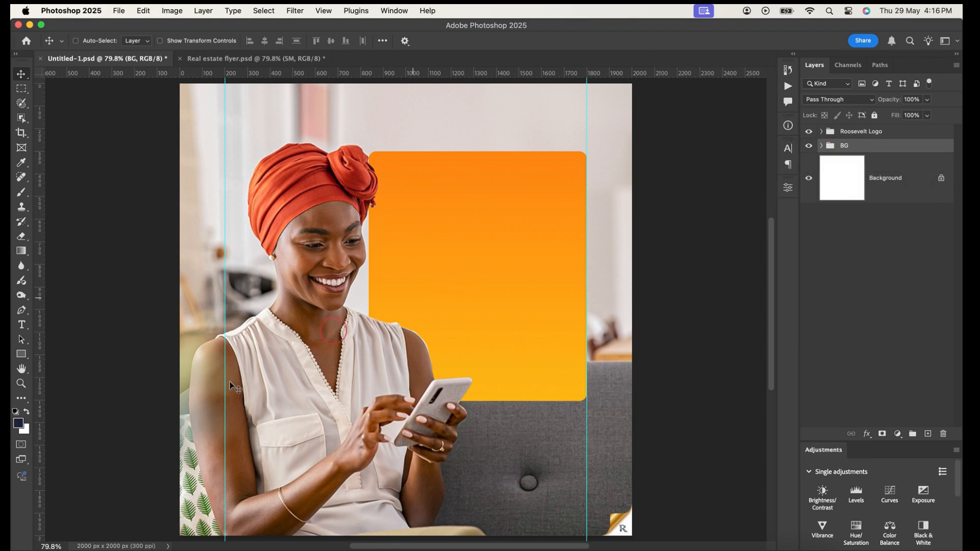
# Place the RM Logo (2) file in the flyer and scale it to about 20.4% above the orange rectangle
pyautogui.click(160, 544)
pyautogui.moveTo(508, 111); pyautogui.dragTo(78, 152)
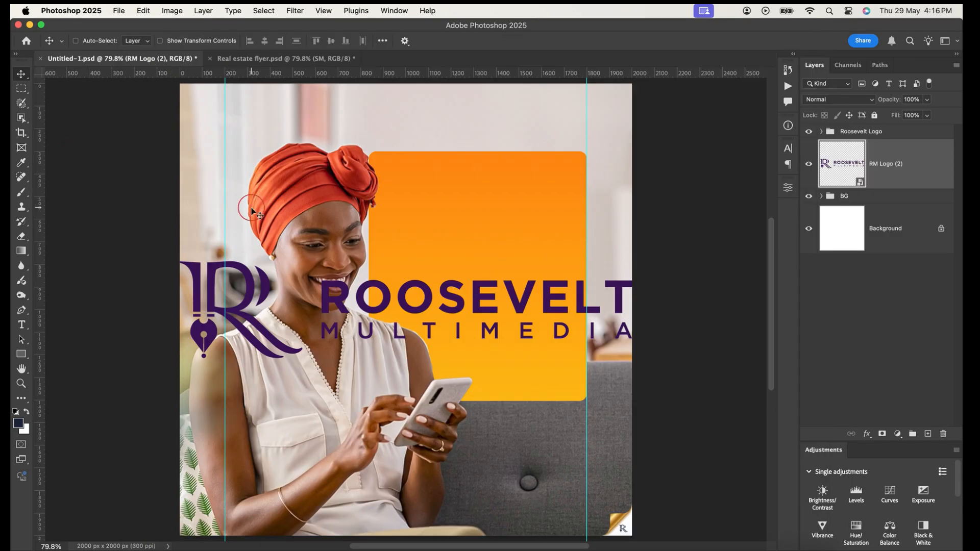
pyautogui.press('super+t')
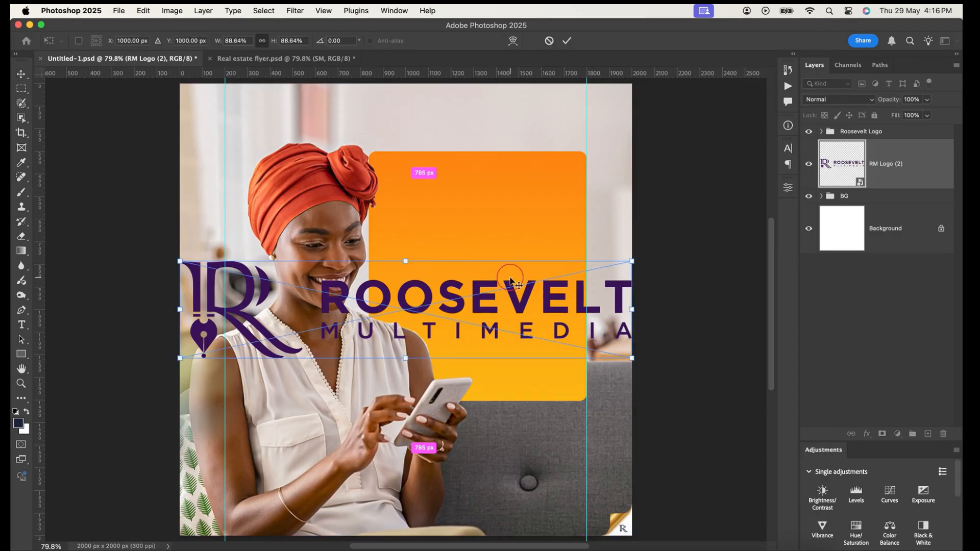
pyautogui.moveTo(632, 310); pyautogui.dragTo(539, 139)
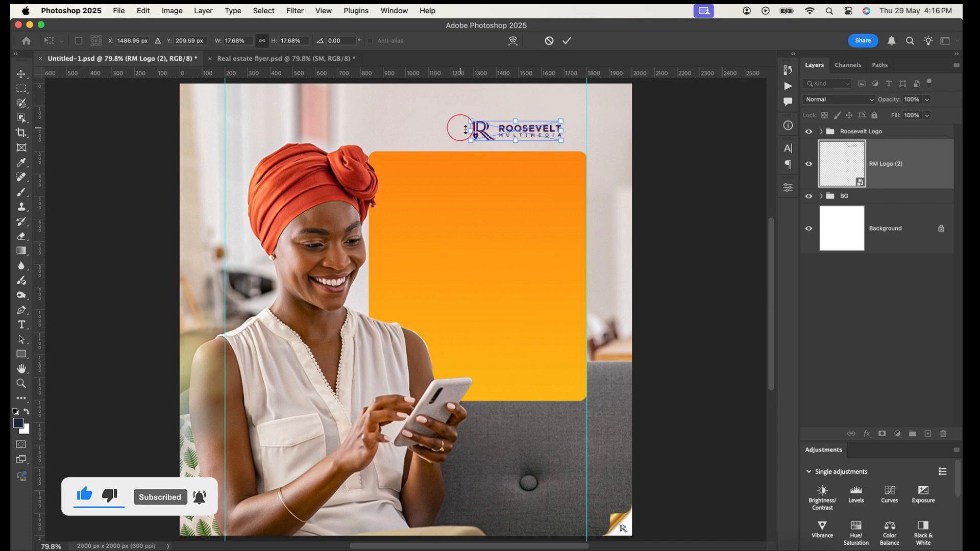
pyautogui.moveTo(470, 134)
pyautogui.mouseDown()
pyautogui.moveTo(468, 144)
pyautogui.moveTo(457, 130)
pyautogui.mouseUp()
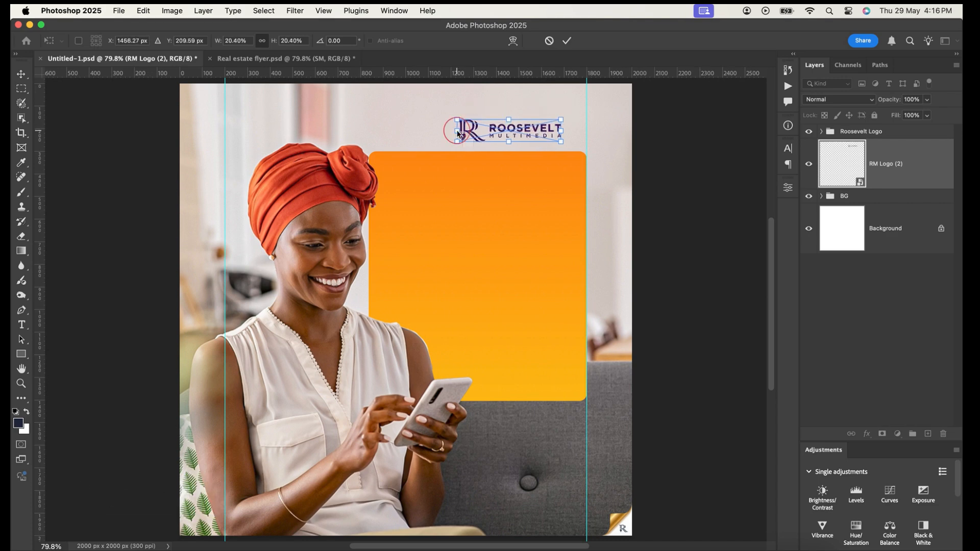
pyautogui.press('Return')
pyautogui.click(537, 139)
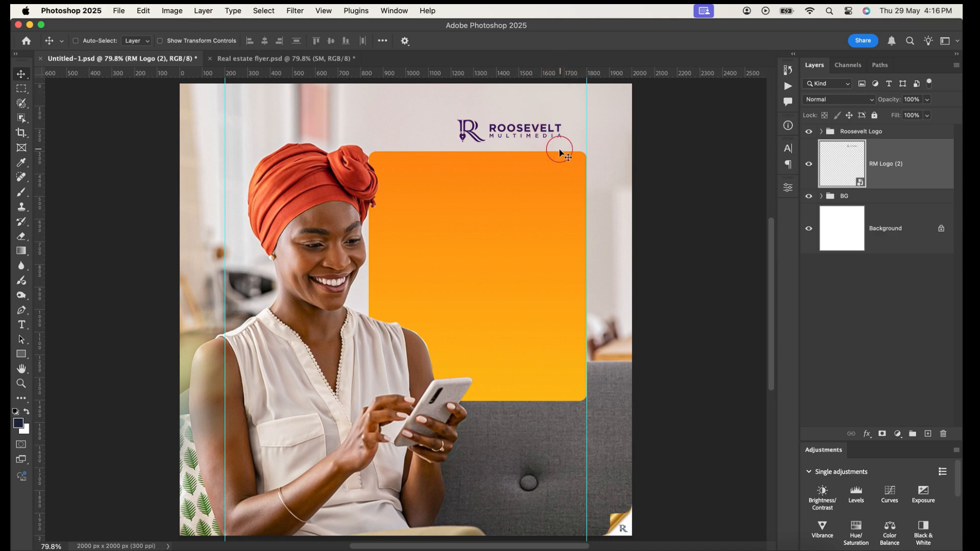
# Nudge the Roosevelt Multimedia logo slightly right and up above the orange rectangle
pyautogui.press('Right')
pyautogui.press('Right')
pyautogui.press('Right')
pyautogui.press('Up')
pyautogui.press('Up')
pyautogui.press('Up')
pyautogui.press('Up')
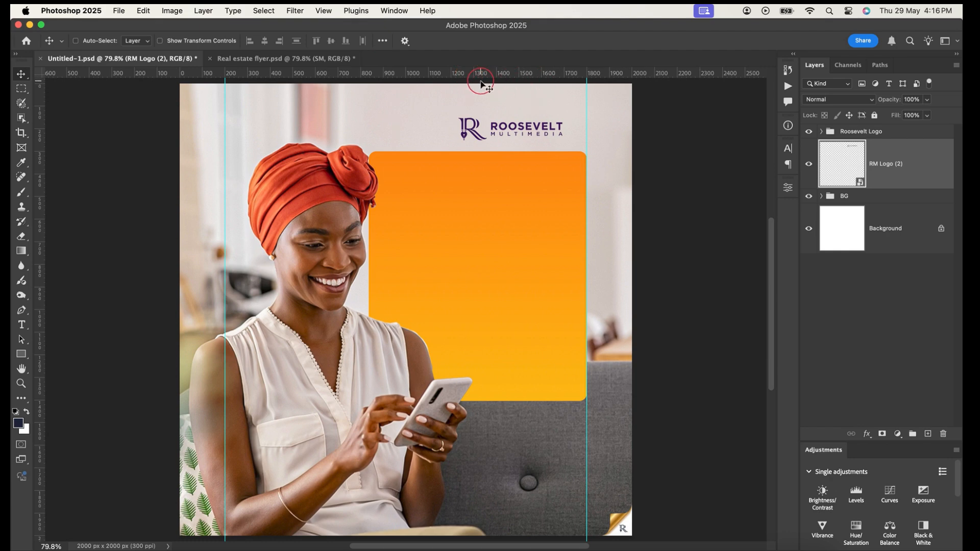
pyautogui.rightClick(451, 77)
pyautogui.click(485, 80)
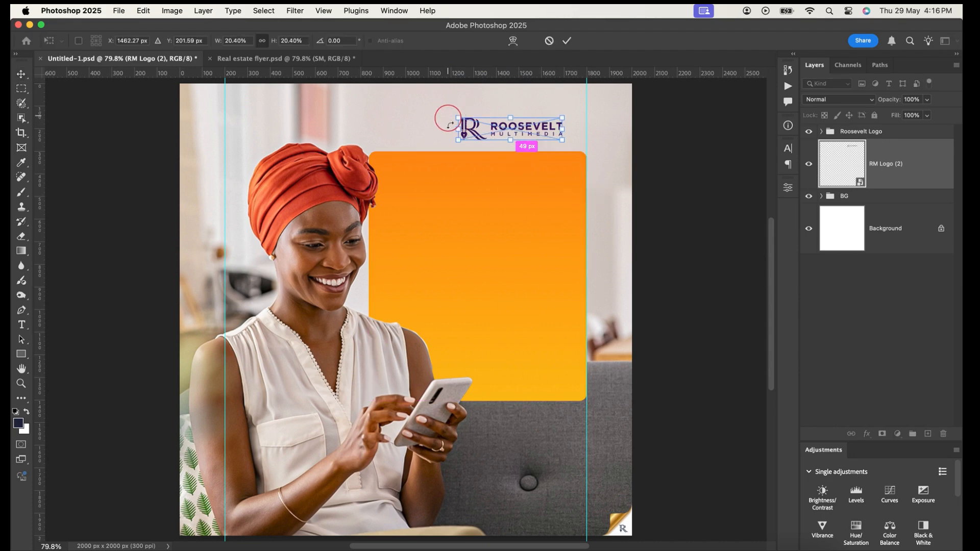
# Enlarge the Roosevelt Multimedia logo to about 21.7% and nudge it slightly higher
pyautogui.press('super+t')
pyautogui.moveTo(451, 130); pyautogui.dragTo(450, 131)
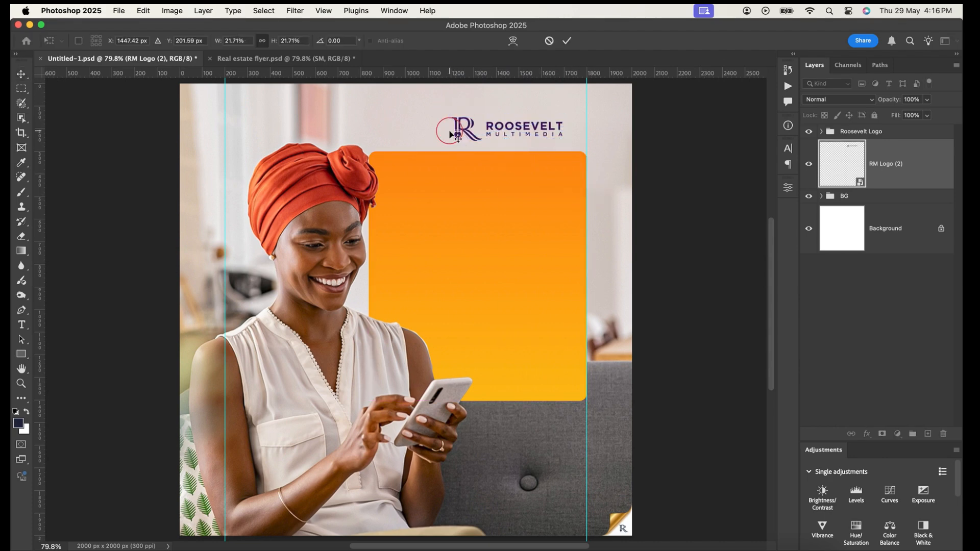
pyautogui.press('Return')
pyautogui.press('Up')
pyautogui.press('Up')
pyautogui.press('Up')
pyautogui.press('Up')
pyautogui.press('Up')
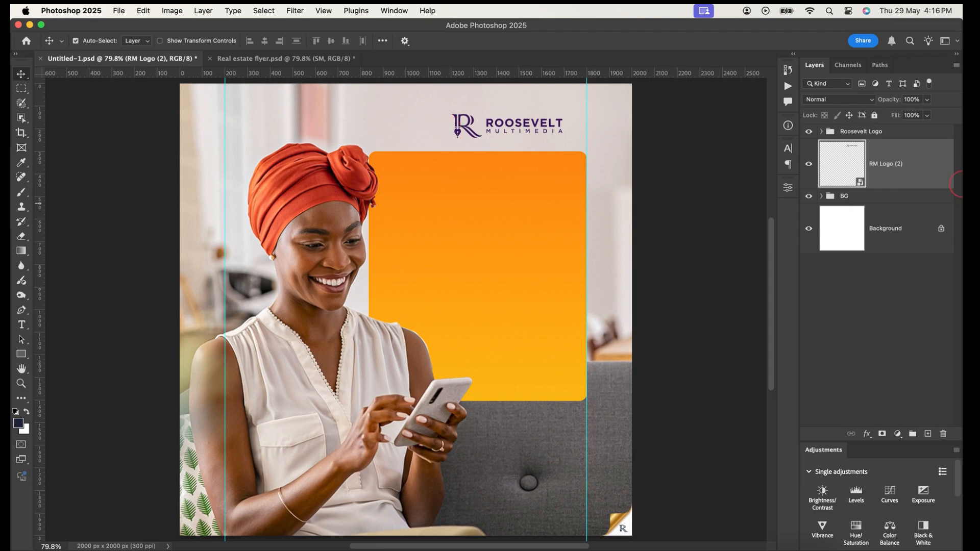
# Put the RM Logo (2) layer in a group named Logo, collapse it and select the BG group
pyautogui.press('super+g')
pyautogui.doubleClick(850, 146)
pyautogui.write('Log')
pyautogui.press('Return')
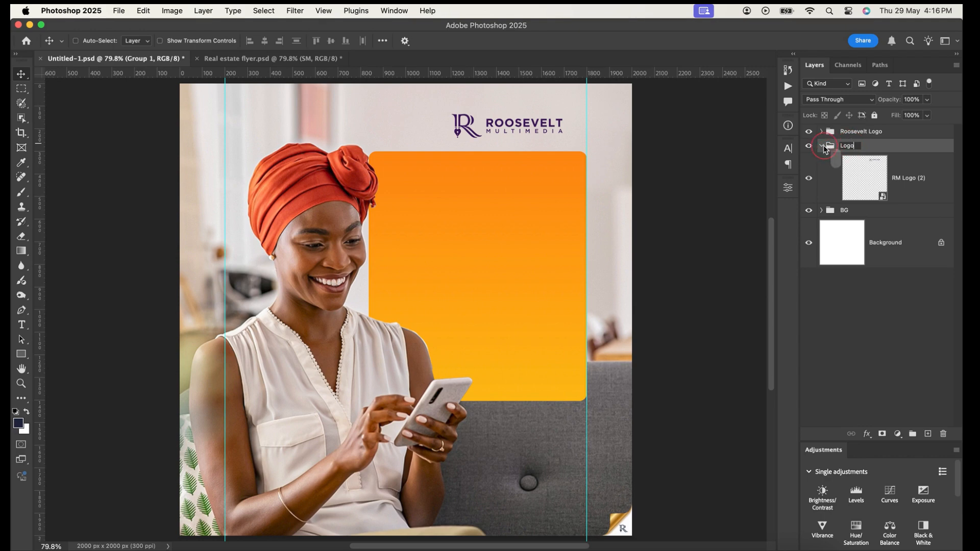
pyautogui.click(821, 146)
pyautogui.click(813, 146)
pyautogui.click(814, 146)
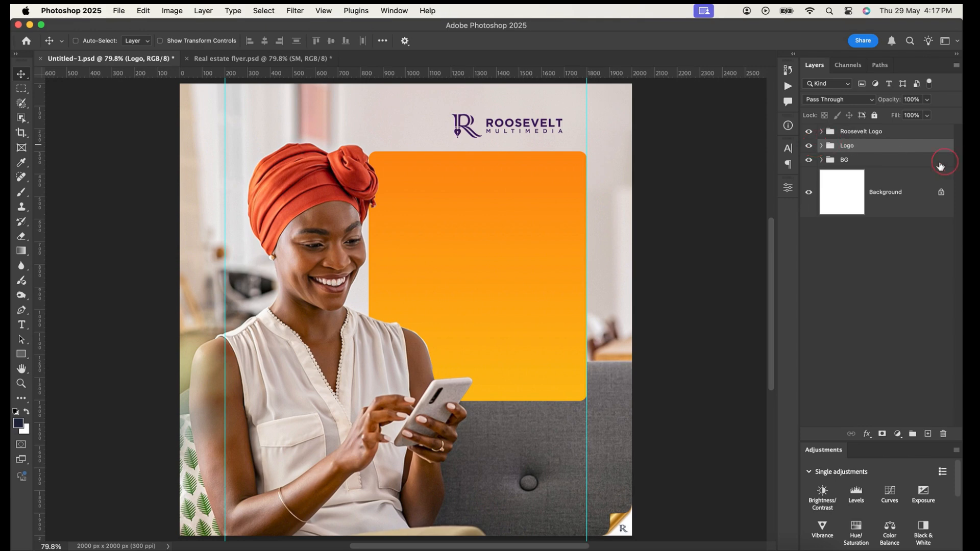
pyautogui.click(856, 161)
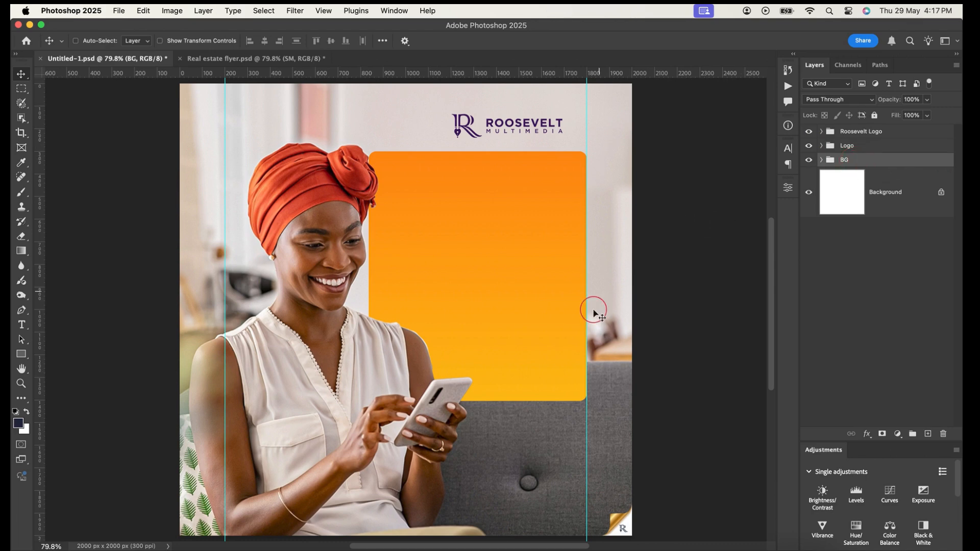
# Add the text line "GET ALL YOUR NEEDS ON A SPOT AT RM STORE" above the BG group, across the orange rectangle
pyautogui.click(21, 325)
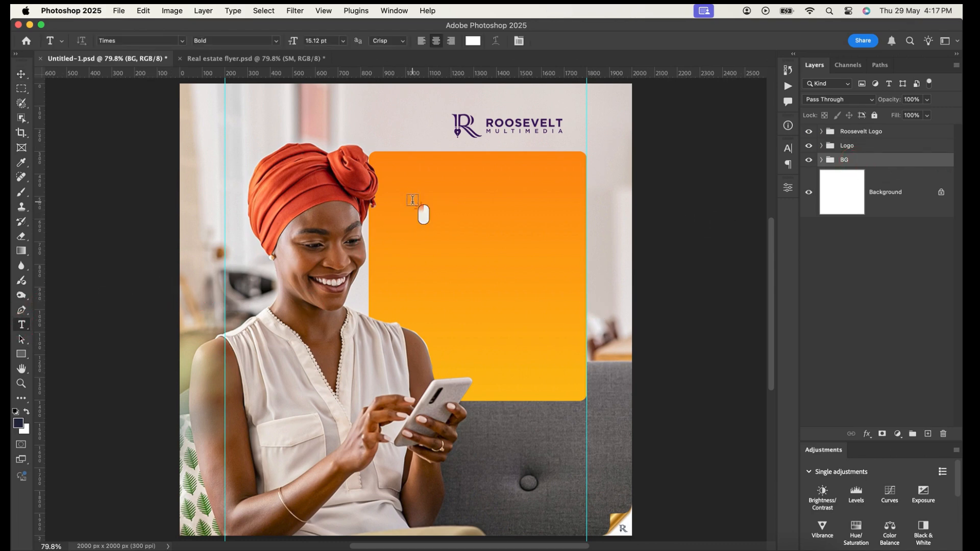
pyautogui.click(412, 203)
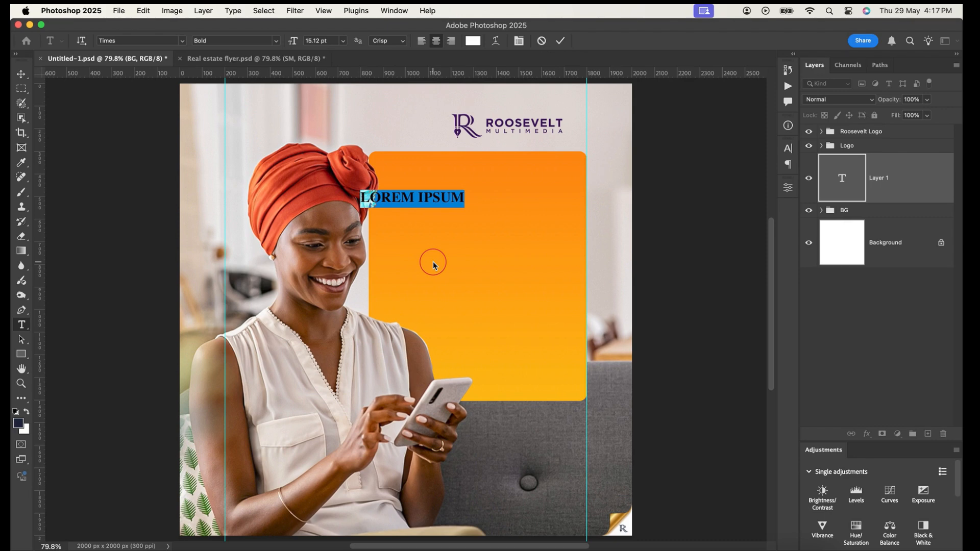
pyautogui.write('GET')
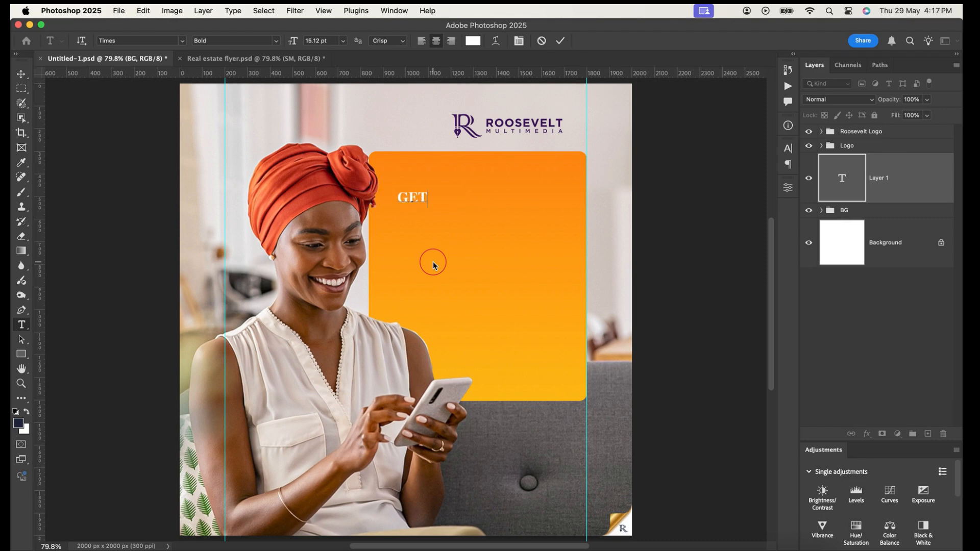
pyautogui.write(' ALL')
pyautogui.write(' YOUR')
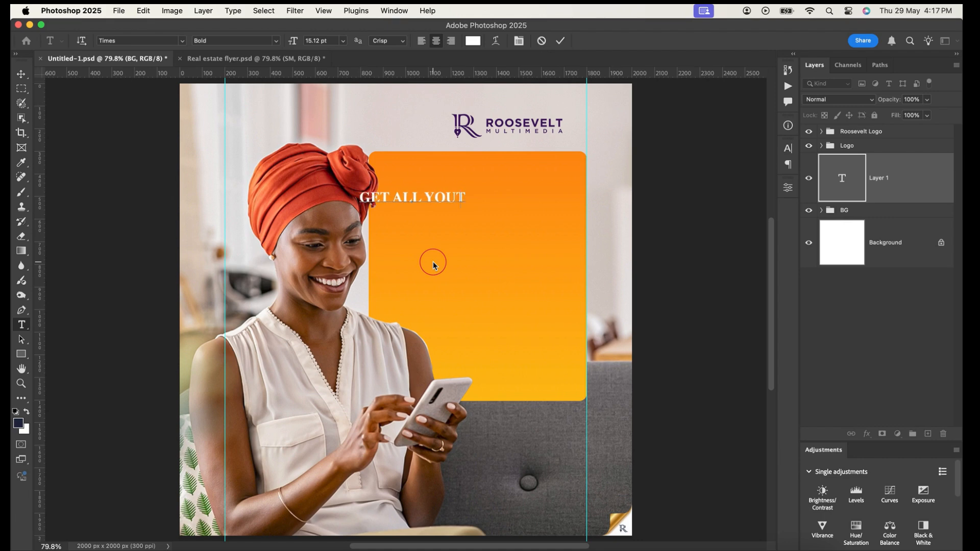
pyautogui.write(' NEEDS ON A')
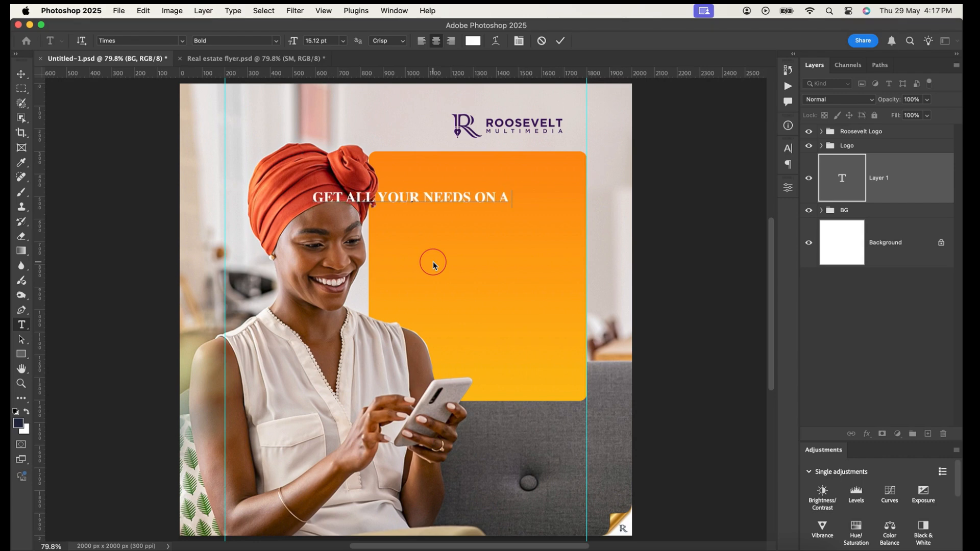
pyautogui.write(' SPOT')
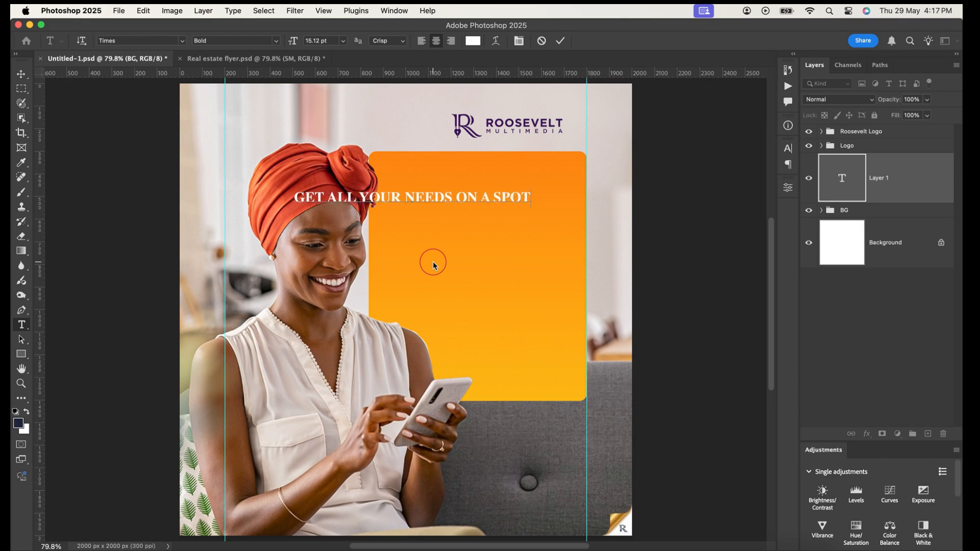
pyautogui.write(' AT ')
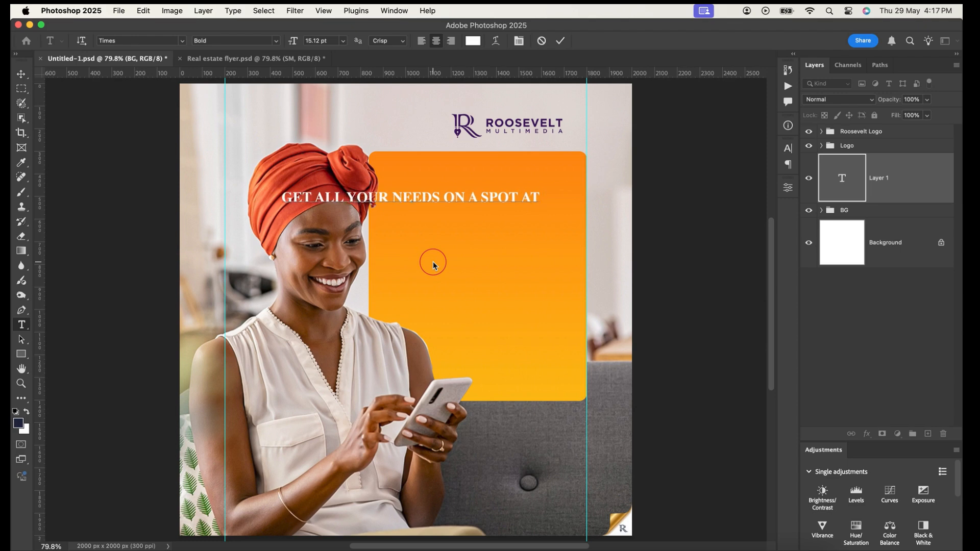
pyautogui.write('RM')
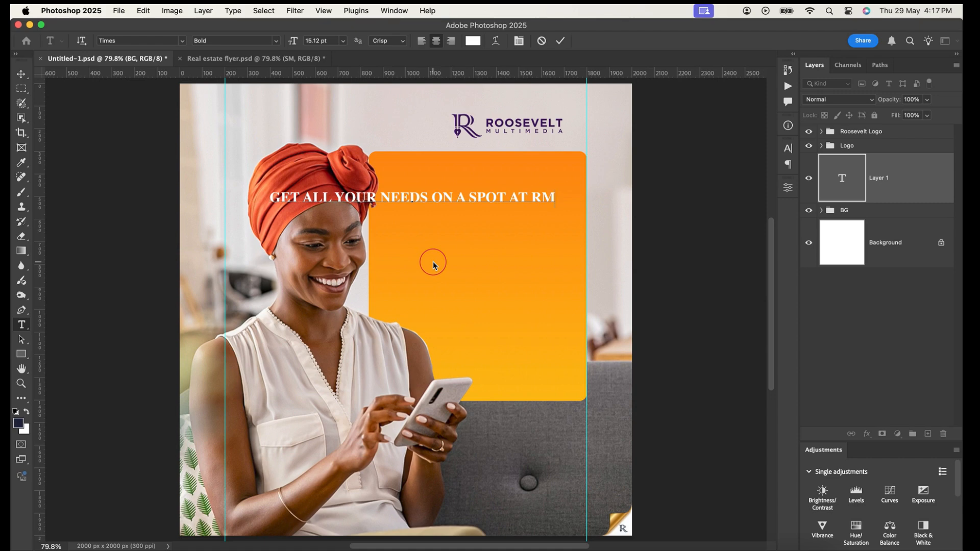
pyautogui.write(' S')
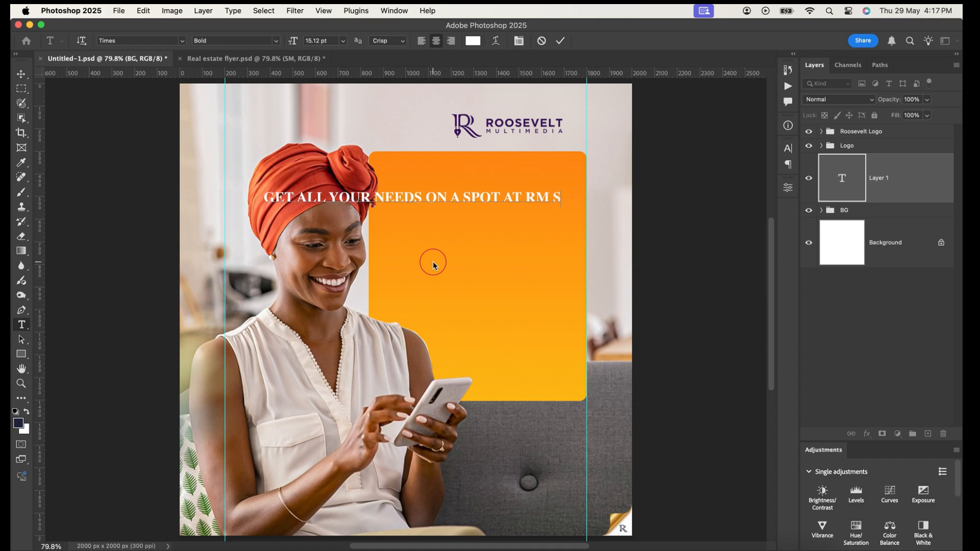
pyautogui.write('TORE')
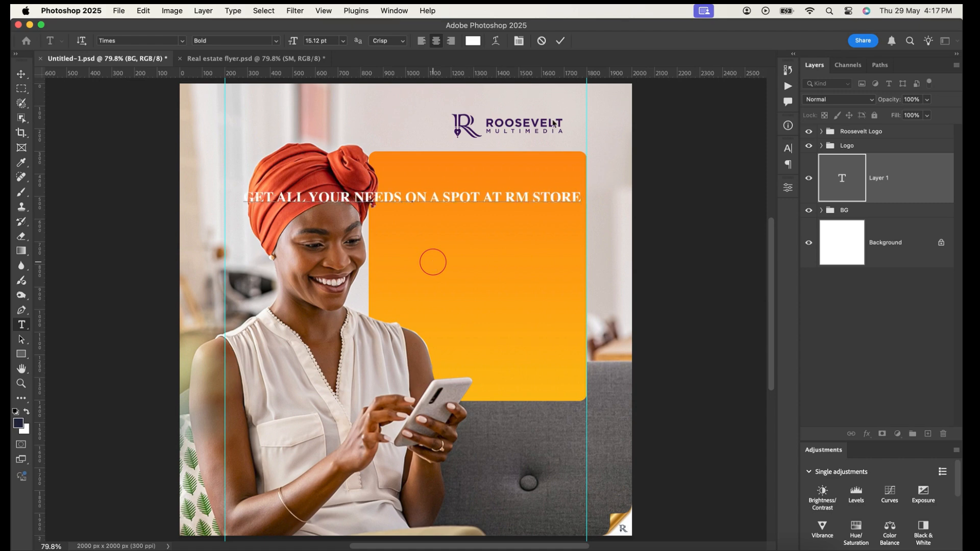
pyautogui.click(559, 41)
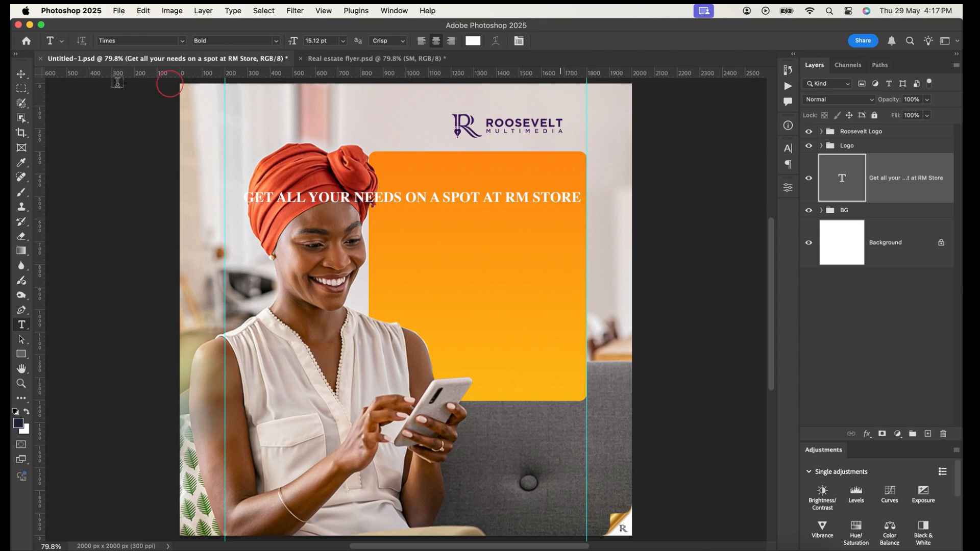
# Break the headline into three lines, after YOUR and after SPOT, and position it inside the upper part of the orange rectangle
pyautogui.click(28, 77)
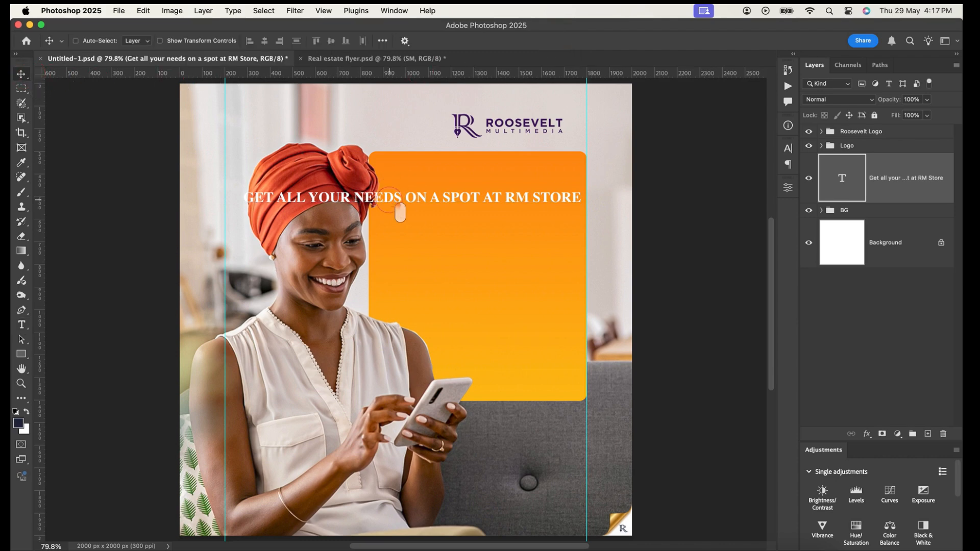
pyautogui.moveTo(400, 212); pyautogui.dragTo(571, 206)
pyautogui.doubleClick(540, 199)
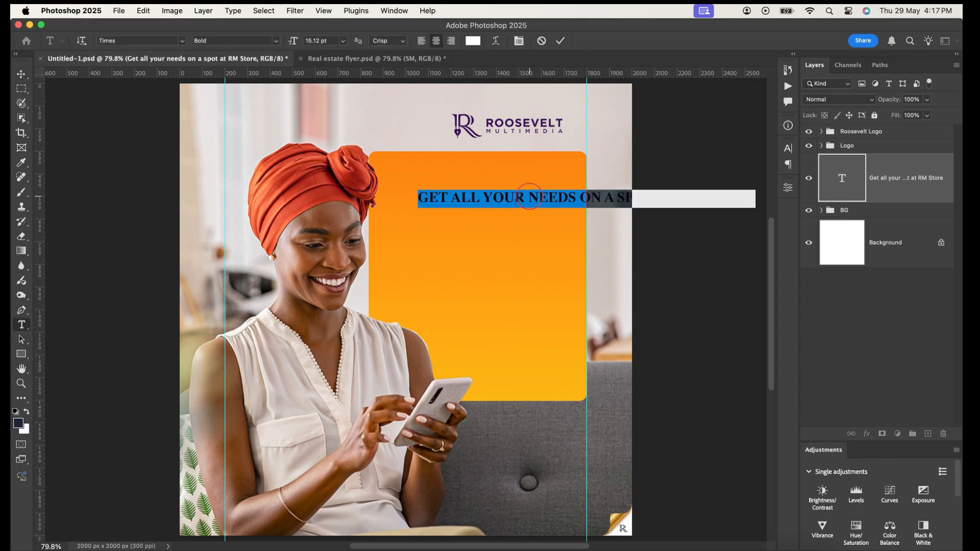
pyautogui.click(531, 213)
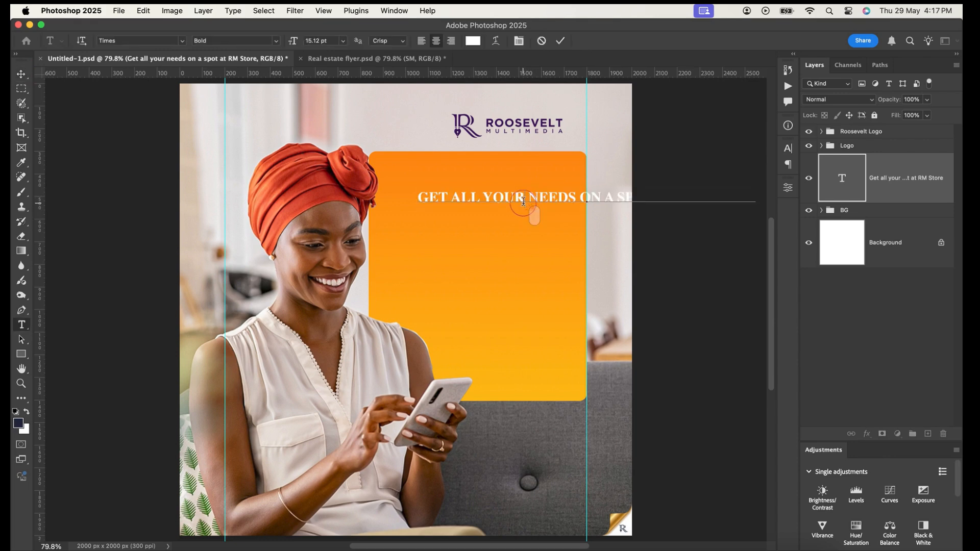
pyautogui.press('Return')
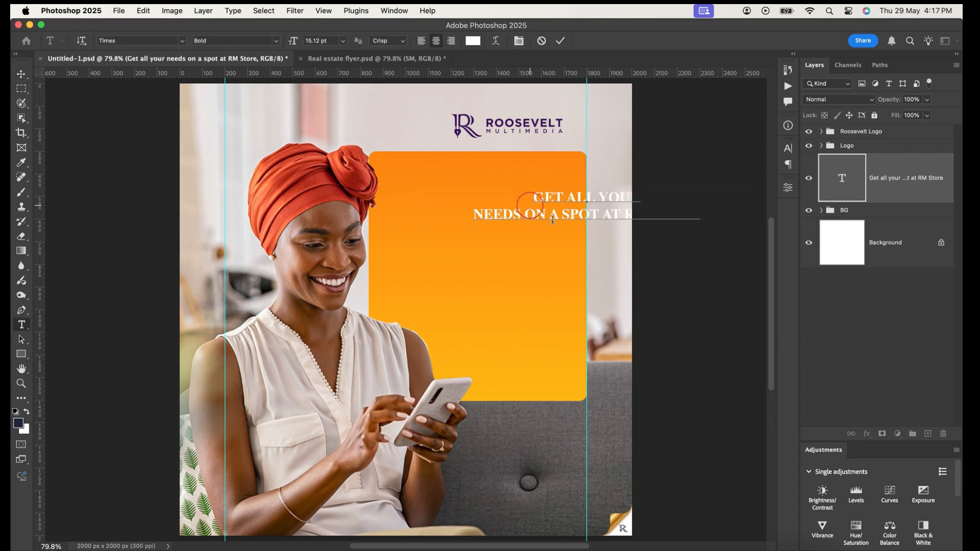
pyautogui.click(606, 214)
pyautogui.press('Return')
pyautogui.click(560, 41)
pyautogui.press('v')
pyautogui.moveTo(609, 226); pyautogui.dragTo(500, 229)
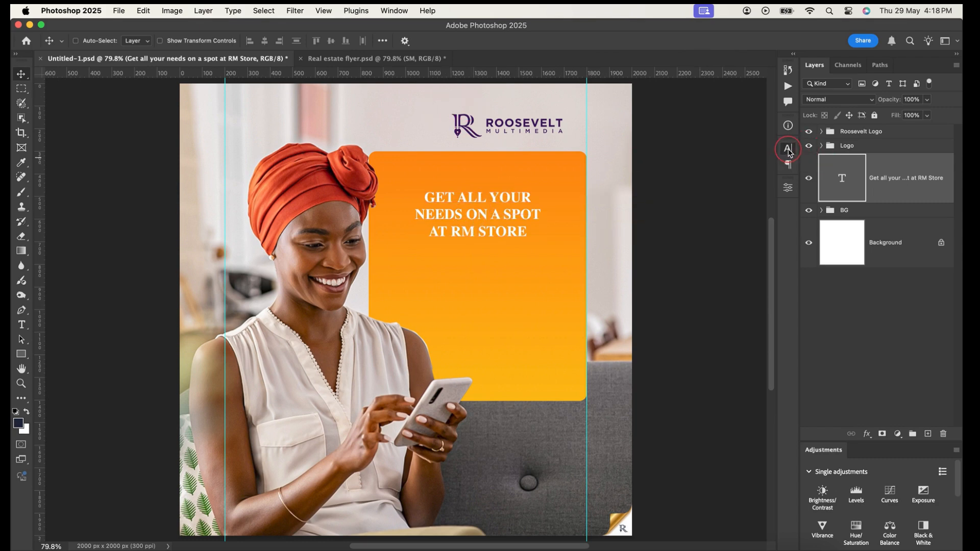
# Right-align the three-line headline and move it about 356 px to the right within the orange rectangle
pyautogui.click(787, 150)
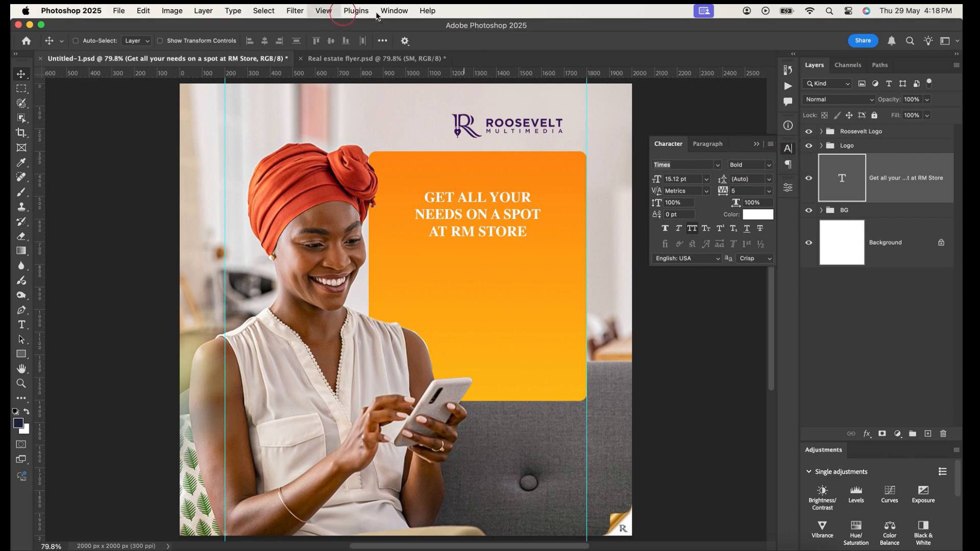
pyautogui.click(394, 12)
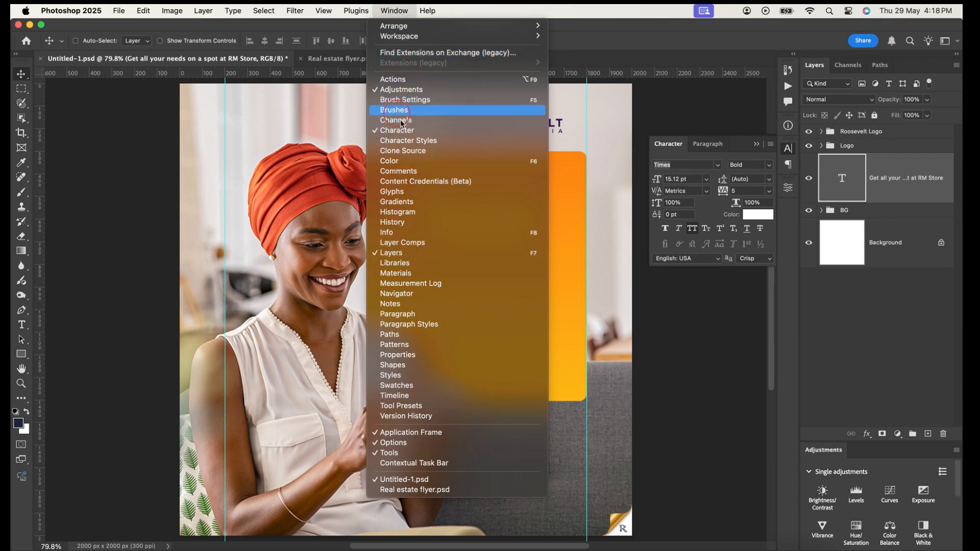
pyautogui.click(646, 24)
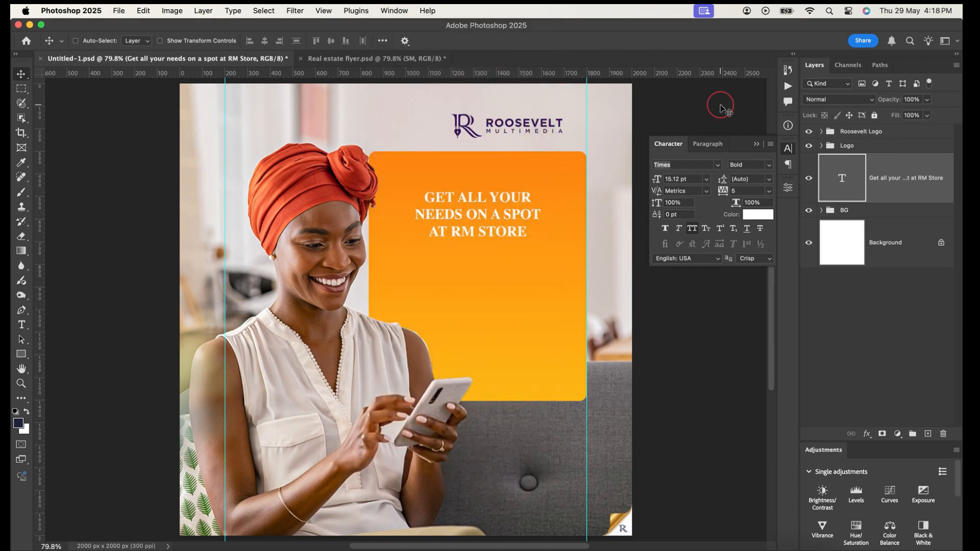
pyautogui.click(708, 145)
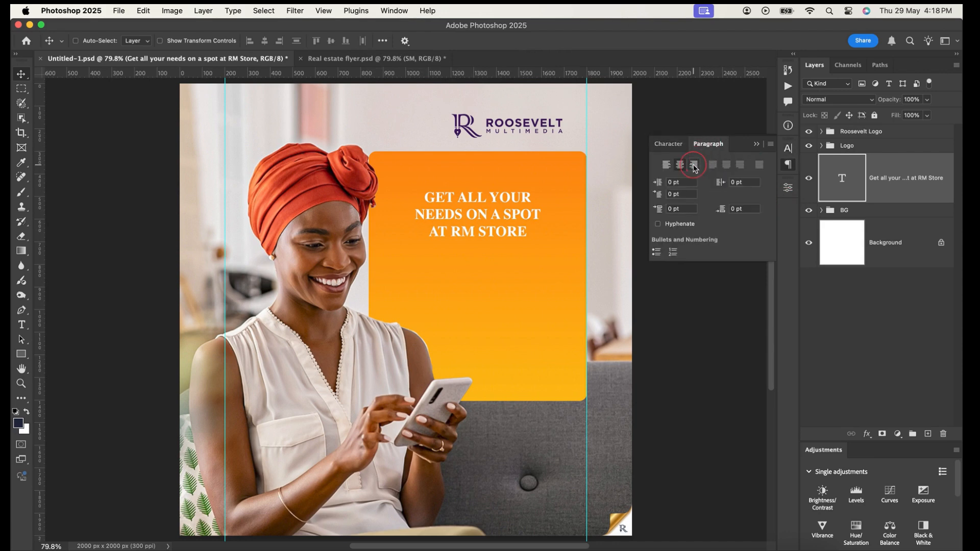
pyautogui.click(693, 165)
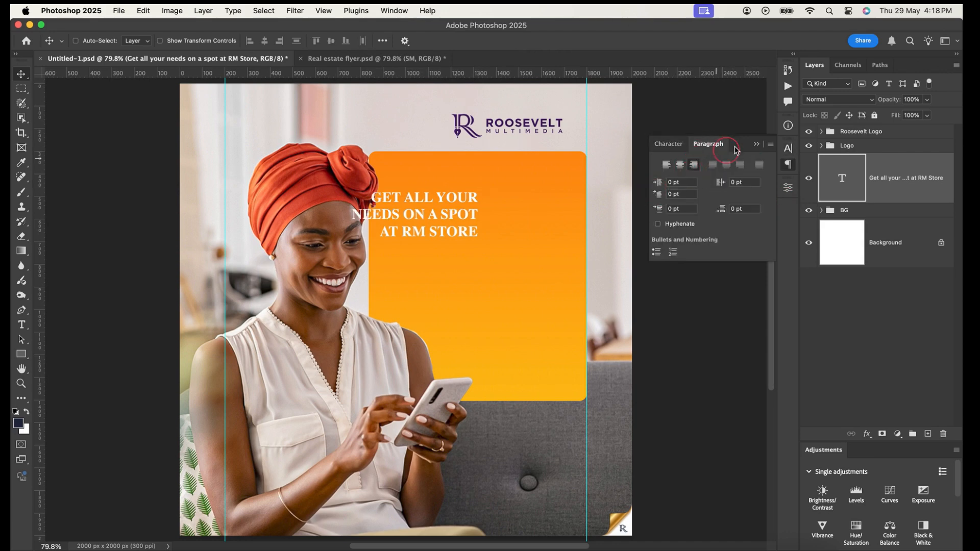
pyautogui.click(670, 155)
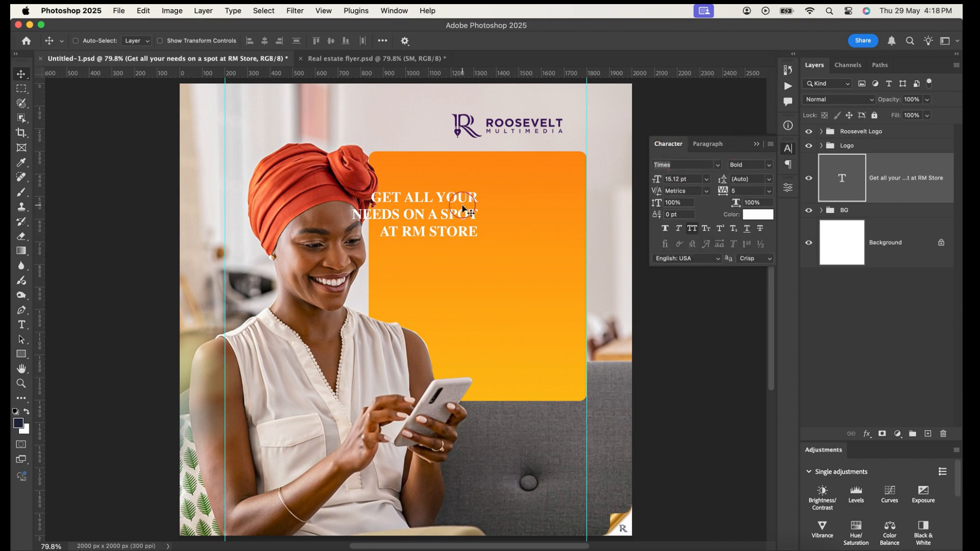
pyautogui.moveTo(461, 224); pyautogui.dragTo(541, 224)
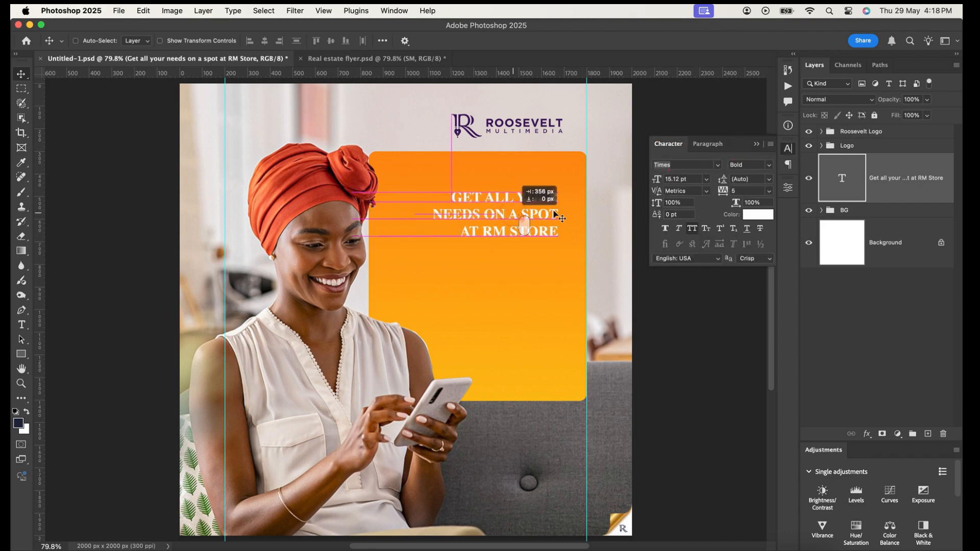
# Set the headline's font size to 28 pt
pyautogui.click(696, 177)
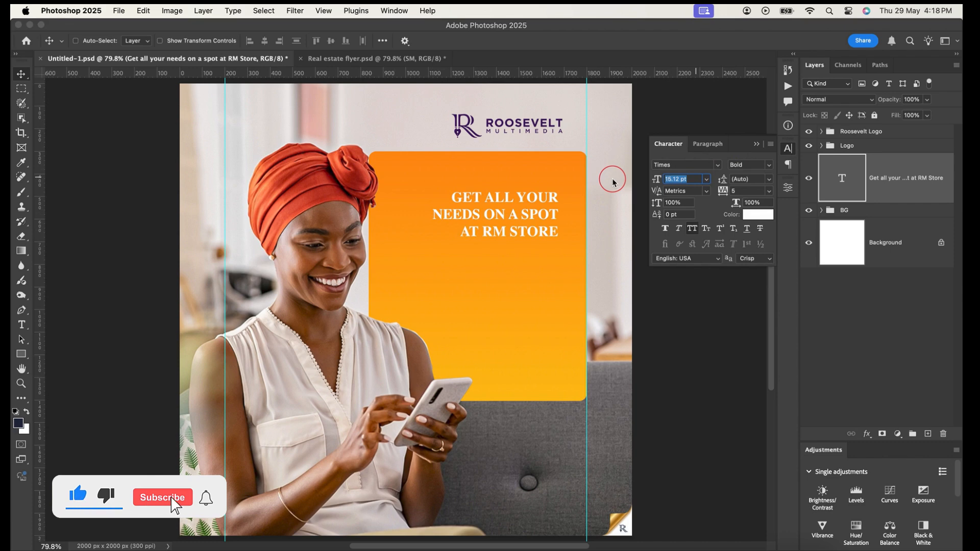
pyautogui.write('28')
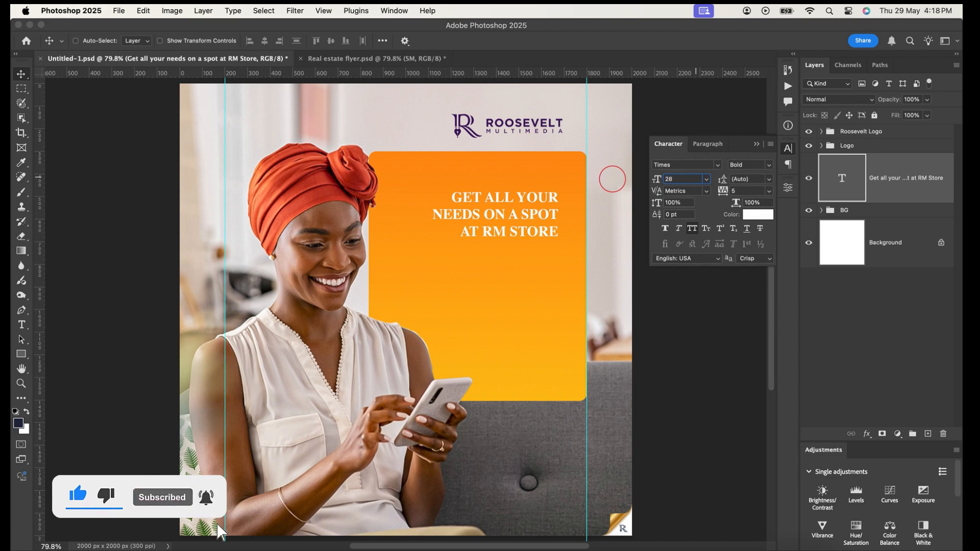
pyautogui.press('Return')
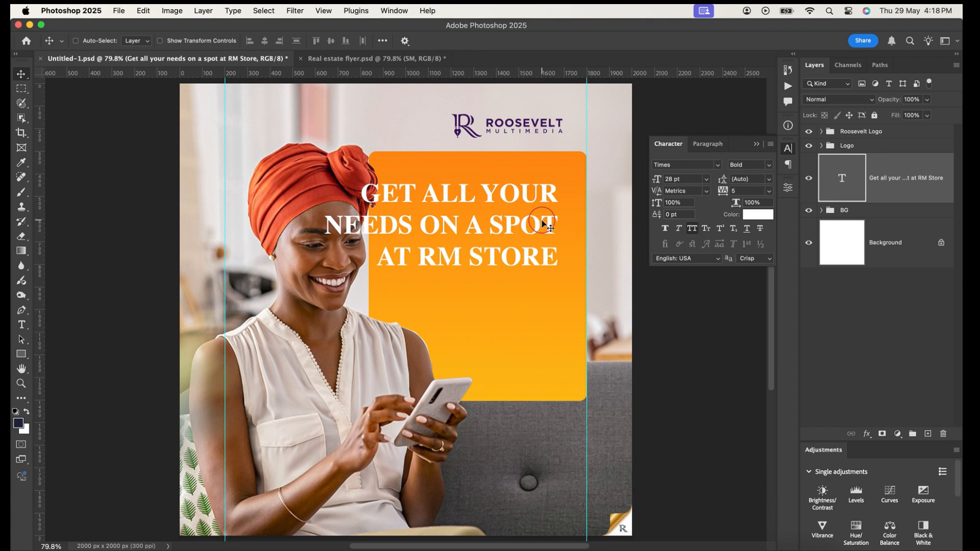
# Change the headline's font to Adobe Clean Bold
pyautogui.scroll(1, 542, 223)
pyautogui.scroll(-1, 543, 224)
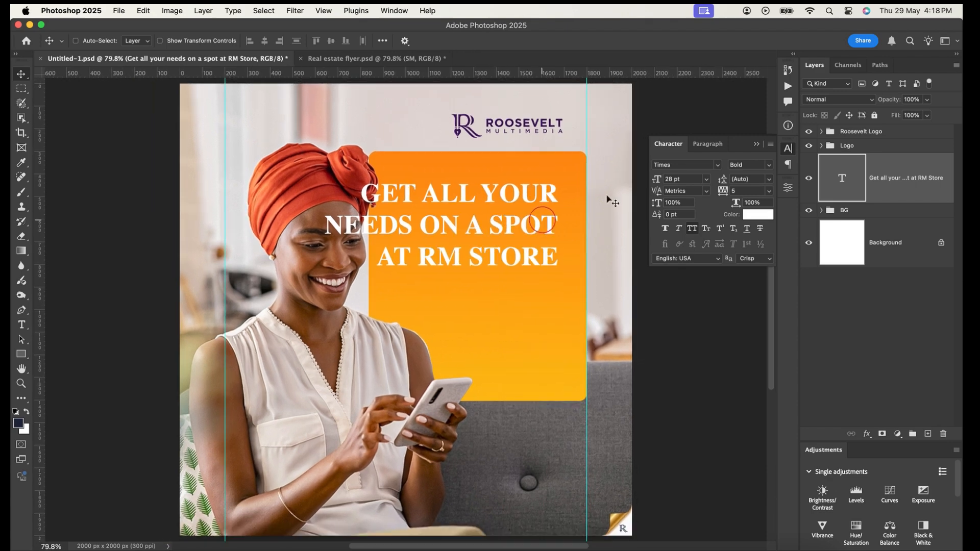
pyautogui.click(700, 163)
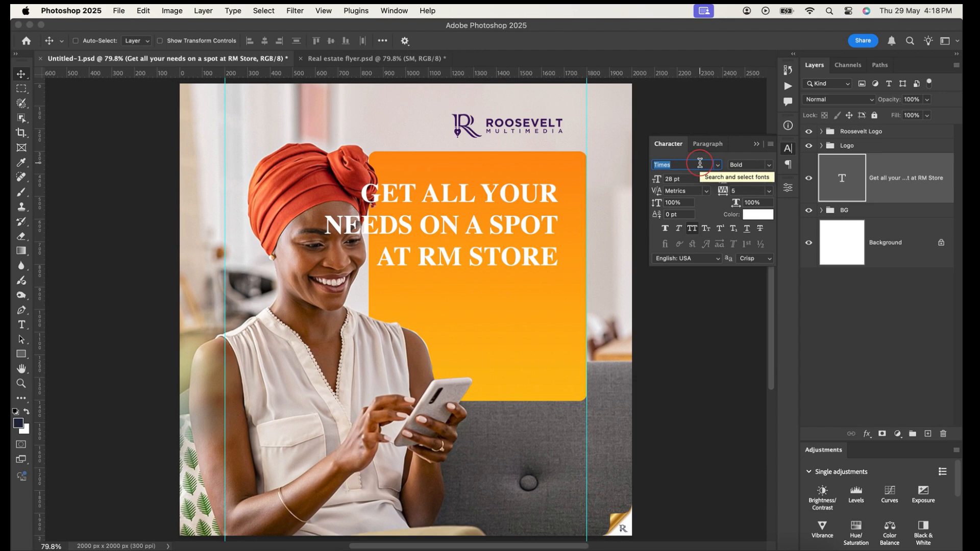
pyautogui.write('ado')
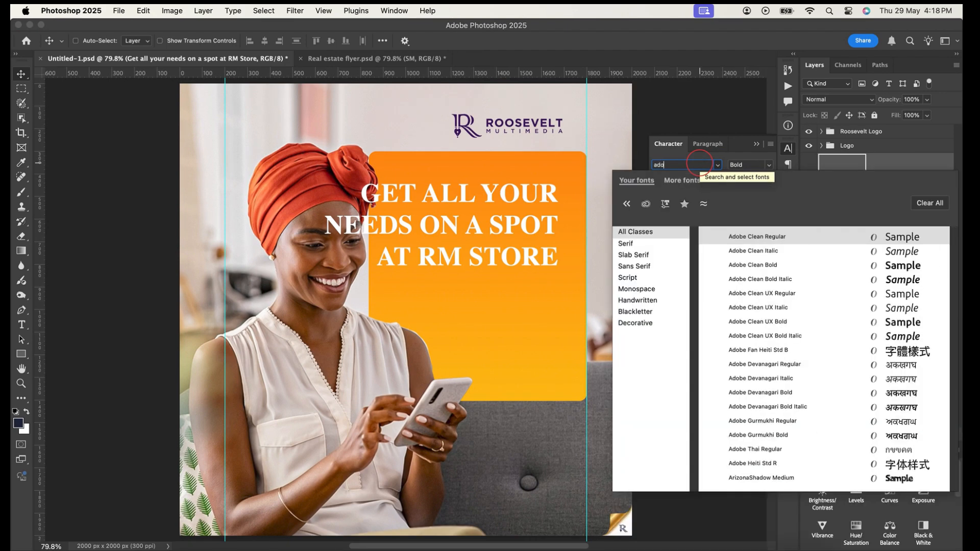
pyautogui.write('be cl')
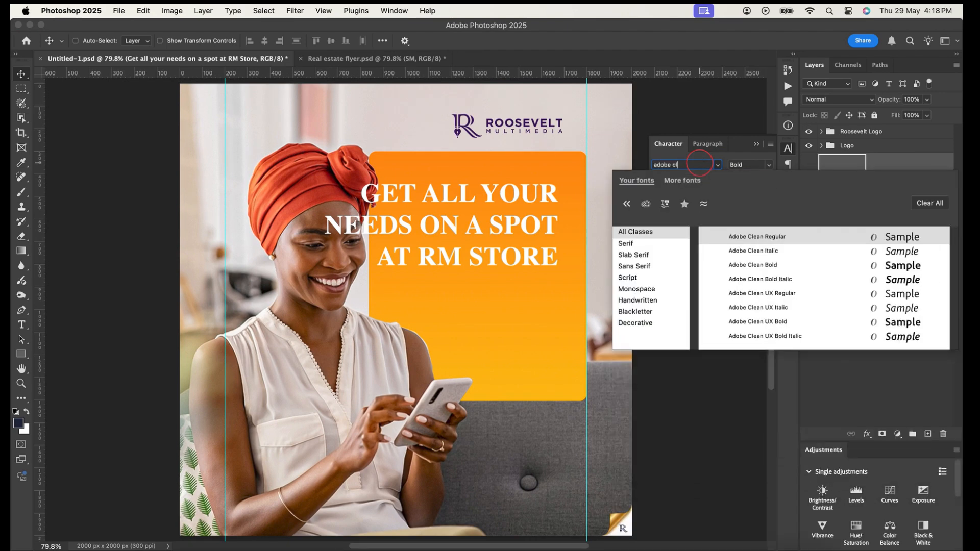
pyautogui.click(758, 270)
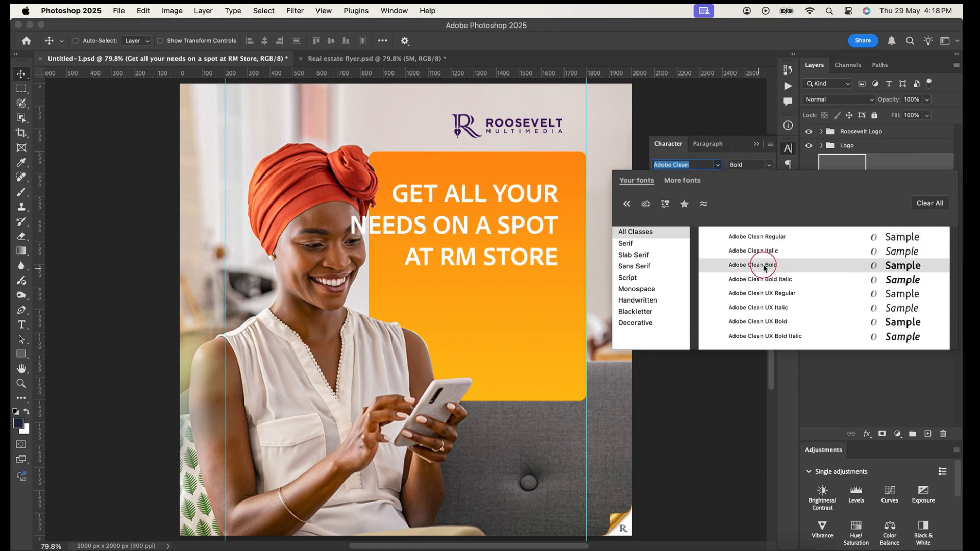
pyautogui.click(766, 267)
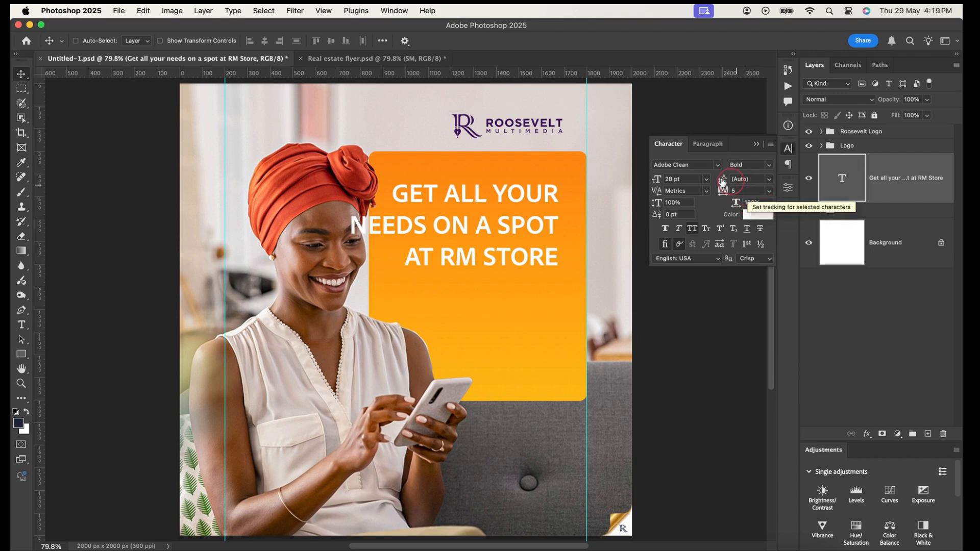
# Tighten the headline's line spacing by setting its leading to 26 pt
pyautogui.scroll(-1, 499, 255)
pyautogui.scroll(-1, 499, 254)
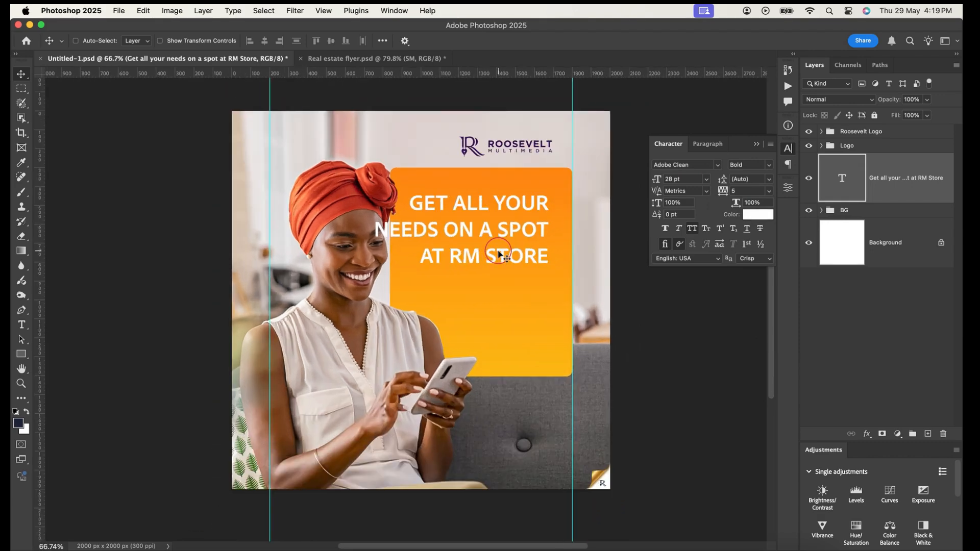
pyautogui.scroll(2, 499, 254)
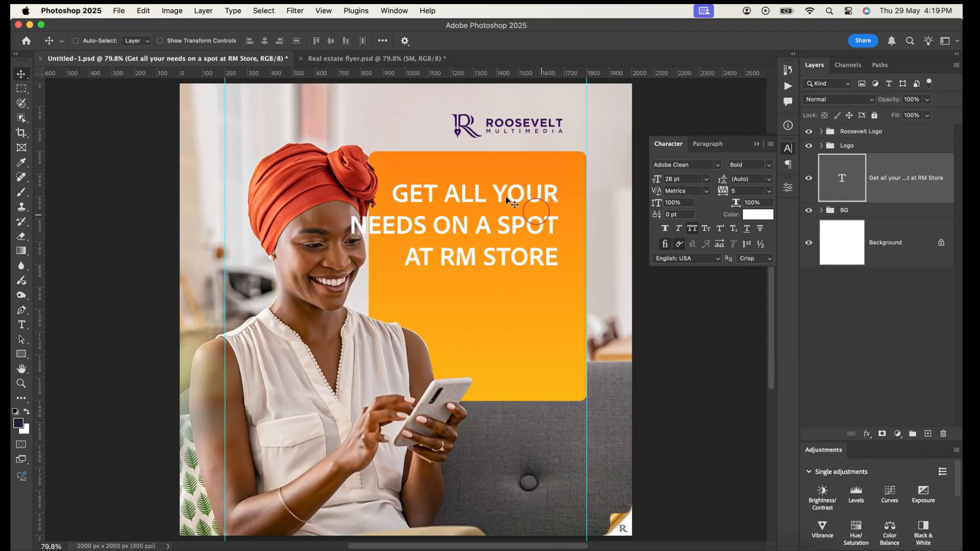
pyautogui.scroll(2, 524, 215)
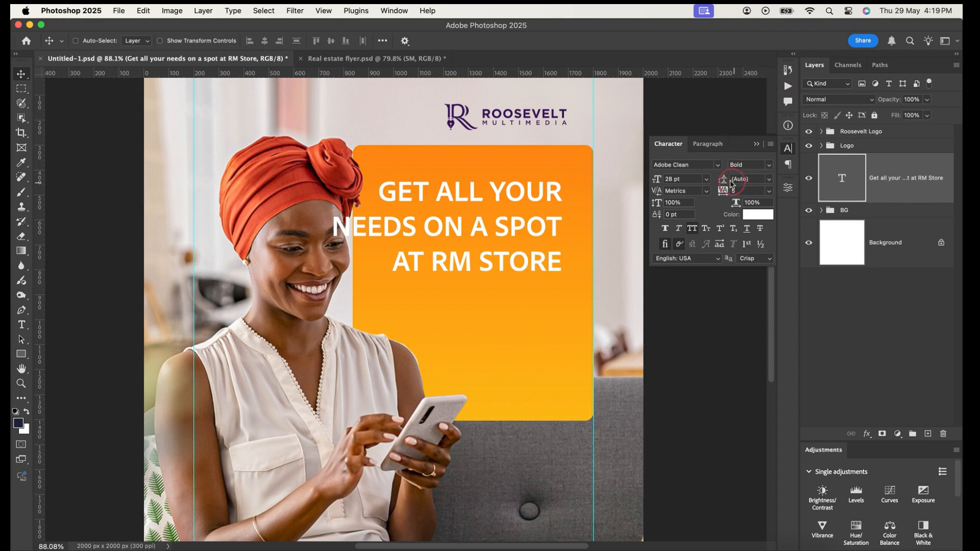
pyautogui.moveTo(737, 192); pyautogui.dragTo(733, 193)
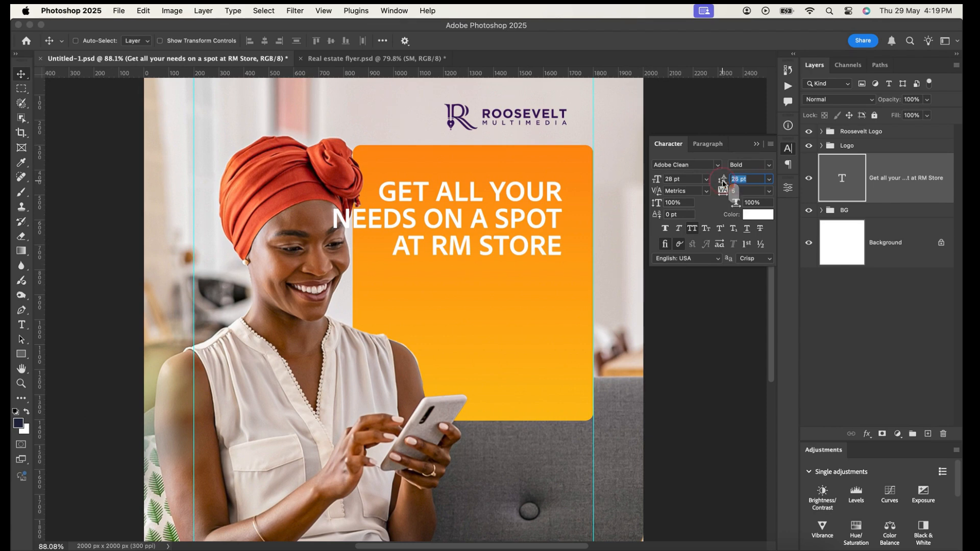
# Set the headline's leading to 28 pt
pyautogui.moveTo(751, 177); pyautogui.dragTo(717, 178)
pyautogui.write('28')
pyautogui.press('Return')
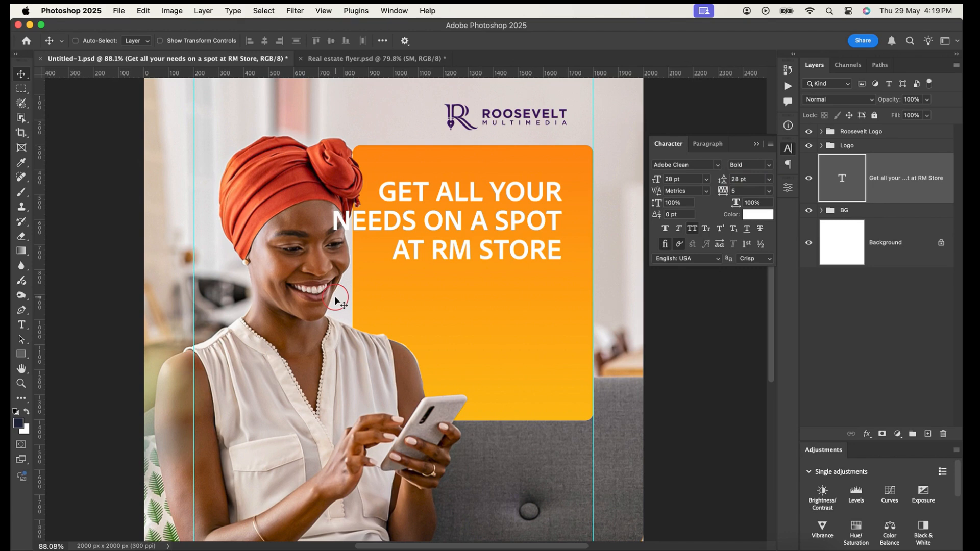
# Scale the headline down to about 21.47 pt so it fits inside the orange rectangle, and turn off All Caps
pyautogui.press('super+t')
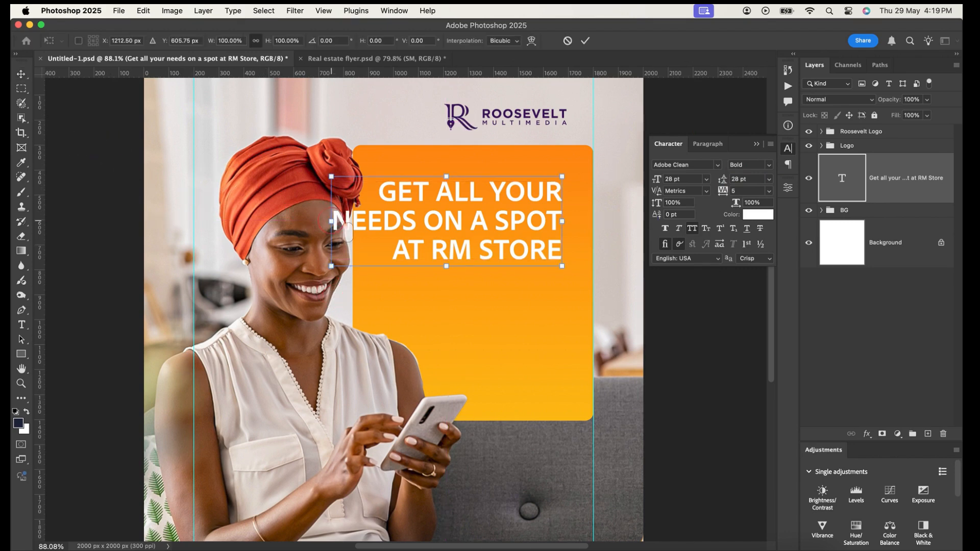
pyautogui.moveTo(334, 220); pyautogui.dragTo(385, 221)
pyautogui.click(586, 40)
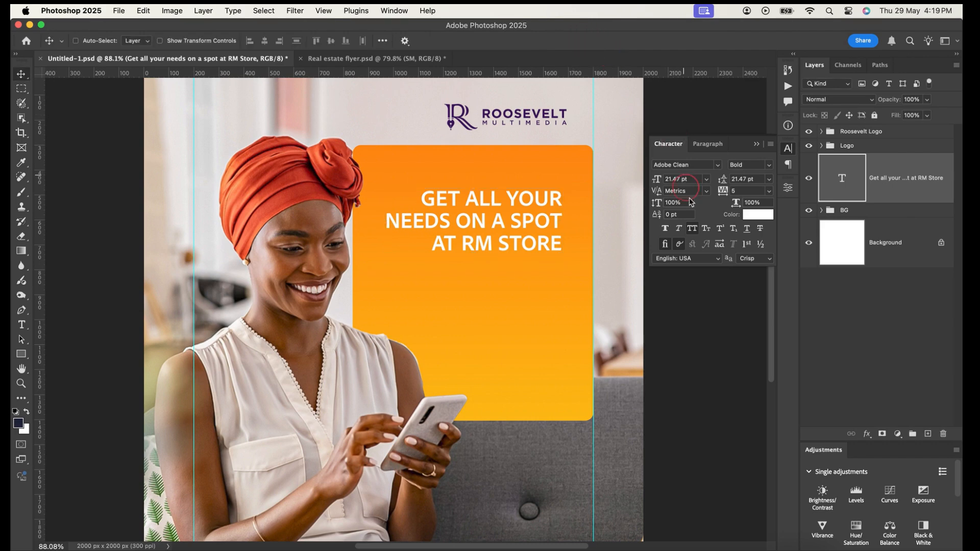
pyautogui.click(691, 230)
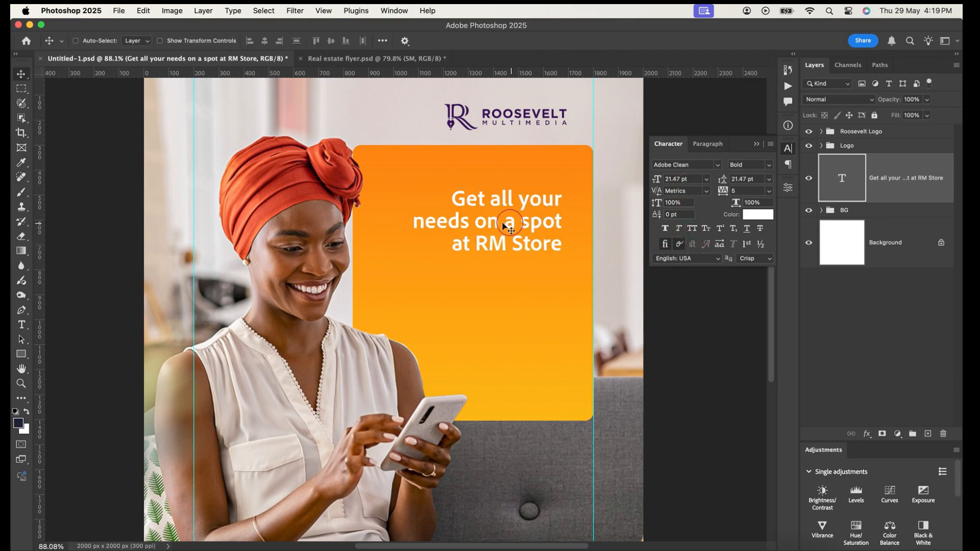
# Set the headline's font size to 29 pt
pyautogui.scroll(2, 495, 198)
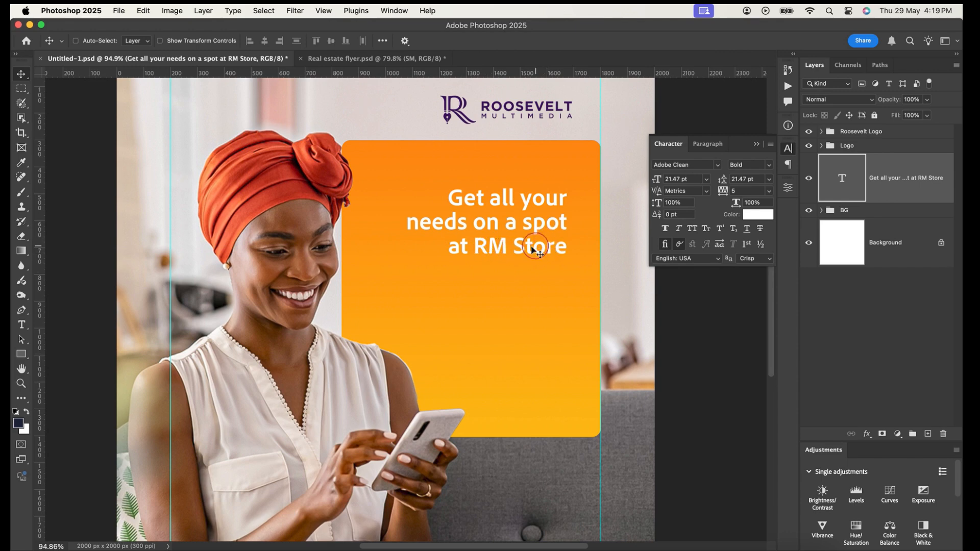
pyautogui.click(694, 178)
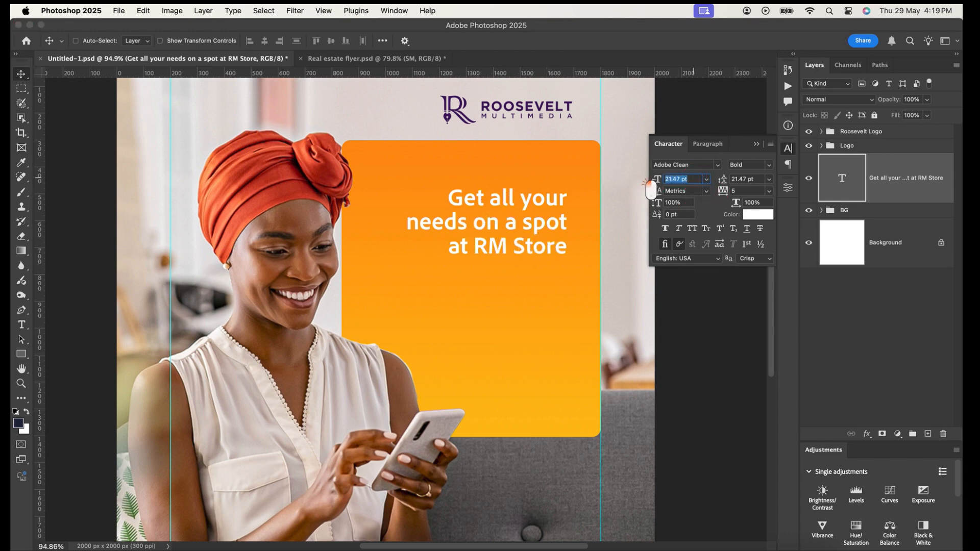
pyautogui.write('29')
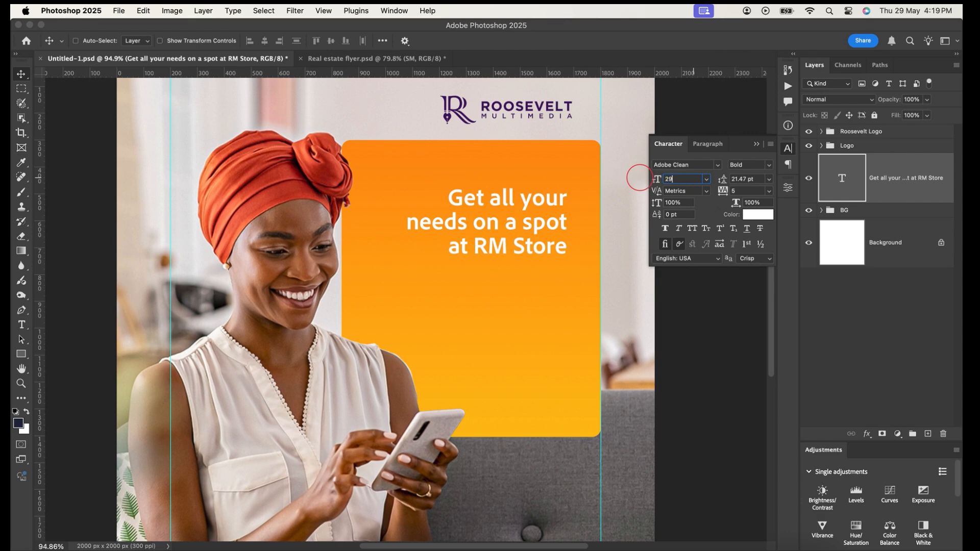
pyautogui.press('Return')
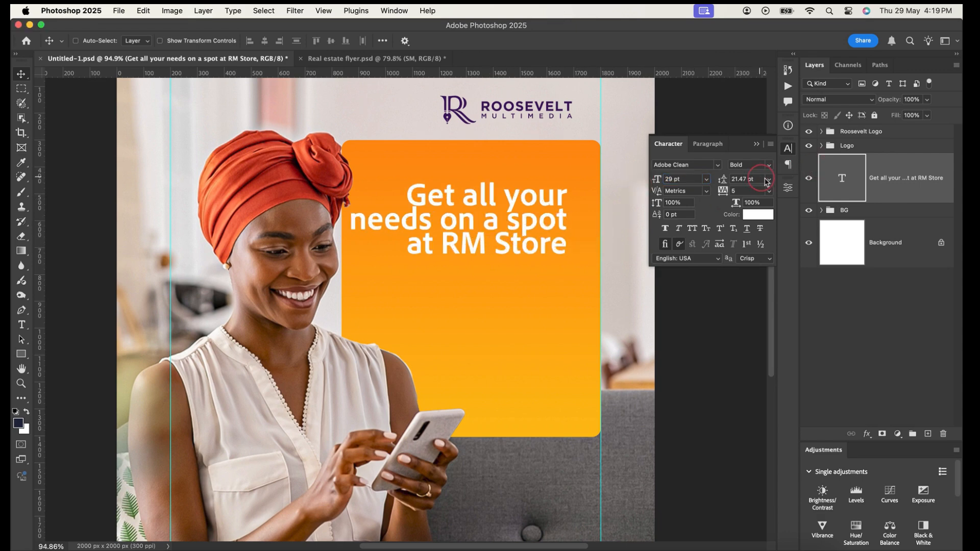
# Set the headline's leading to 28 pt and shift the text slightly to the right within the orange rectangle
pyautogui.click(746, 178)
pyautogui.write('2')
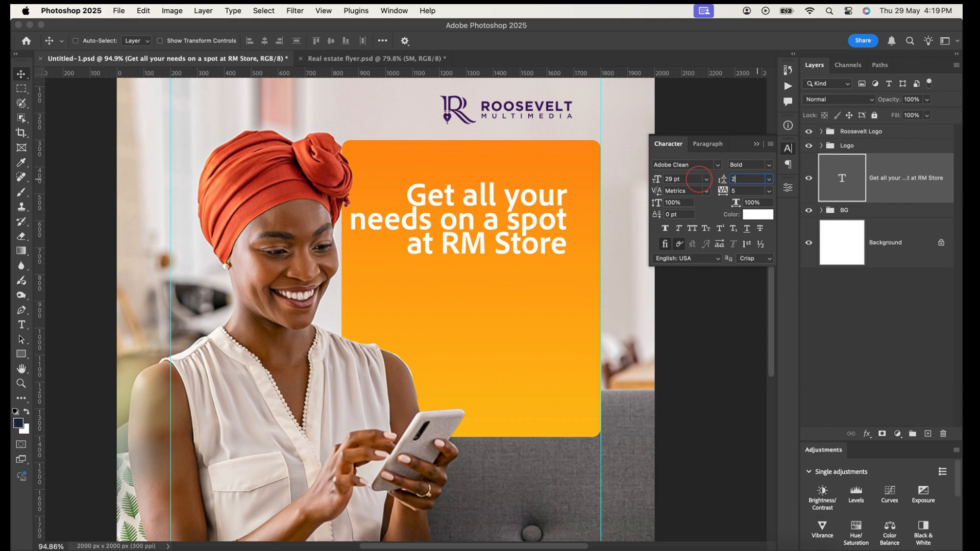
pyautogui.write('8')
pyautogui.press('Return')
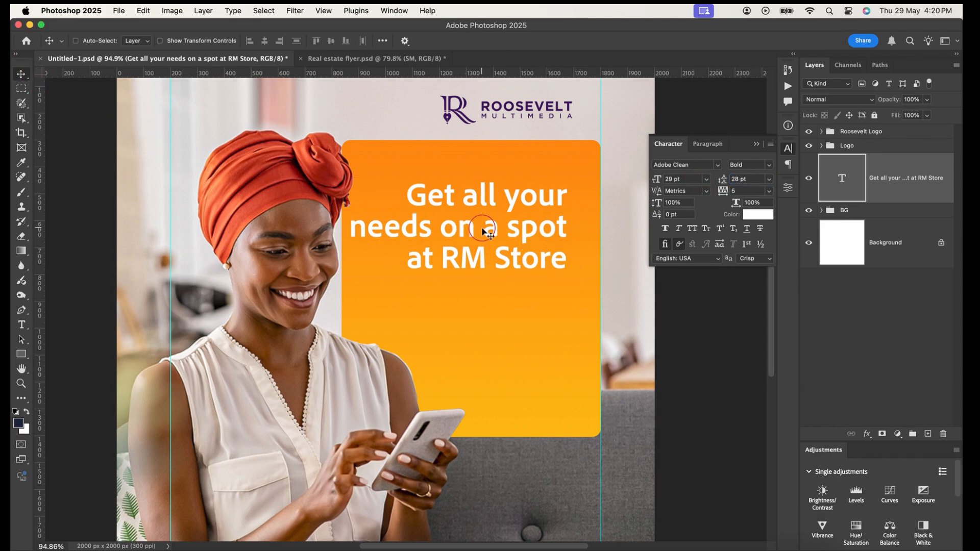
pyautogui.moveTo(485, 232); pyautogui.dragTo(502, 250)
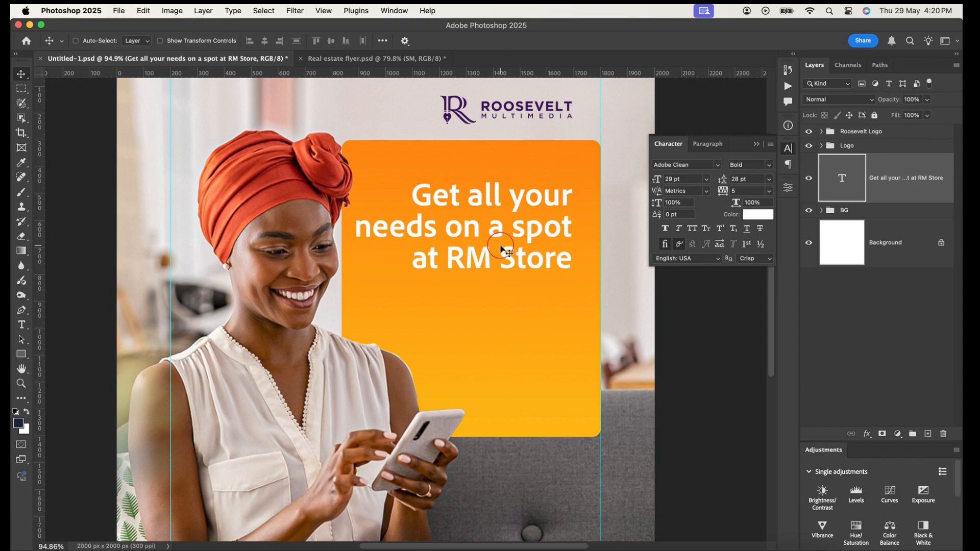
# Widen the orange rectangle in the BG group leftward to about 103.94% width, keeping its right edge on the guide
pyautogui.click(821, 210)
pyautogui.click(917, 298)
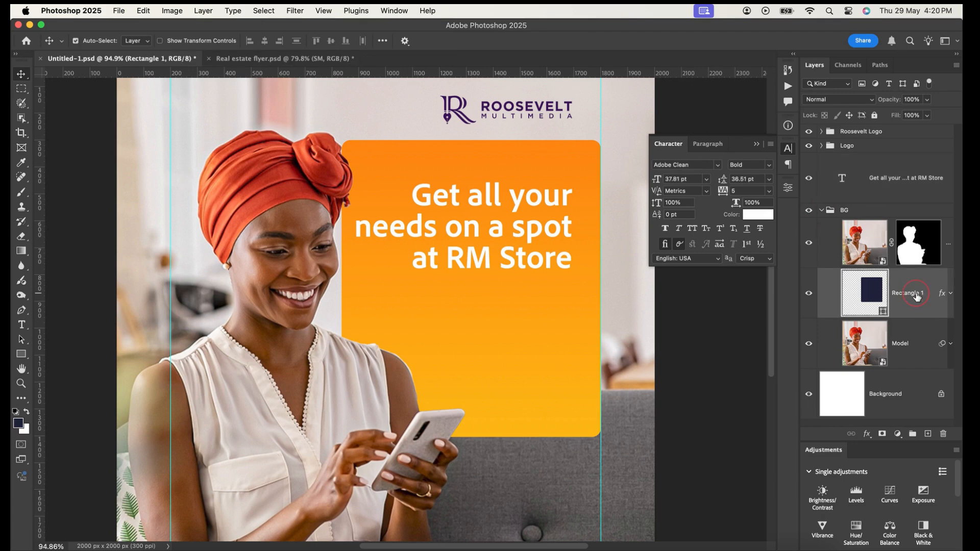
pyautogui.press('super+t')
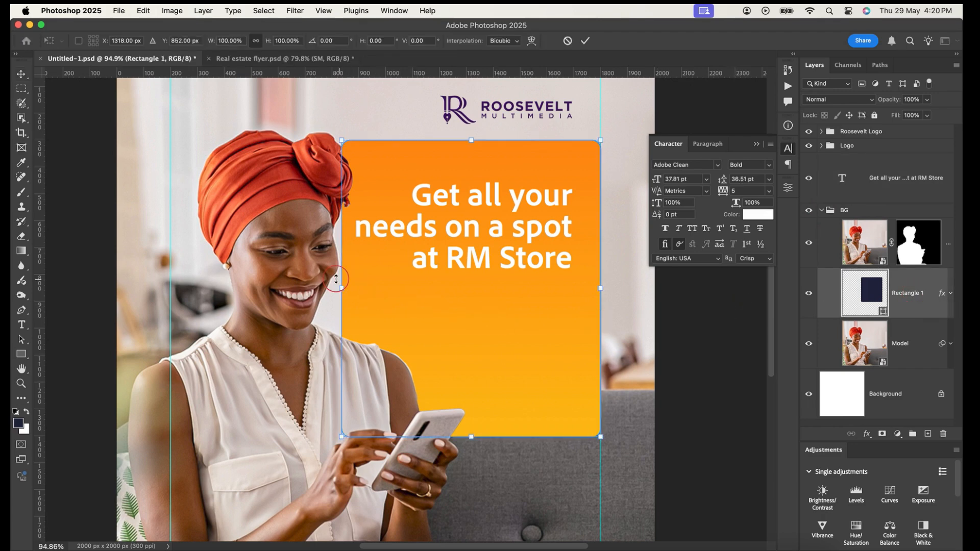
pyautogui.moveTo(336, 279); pyautogui.dragTo(332, 288)
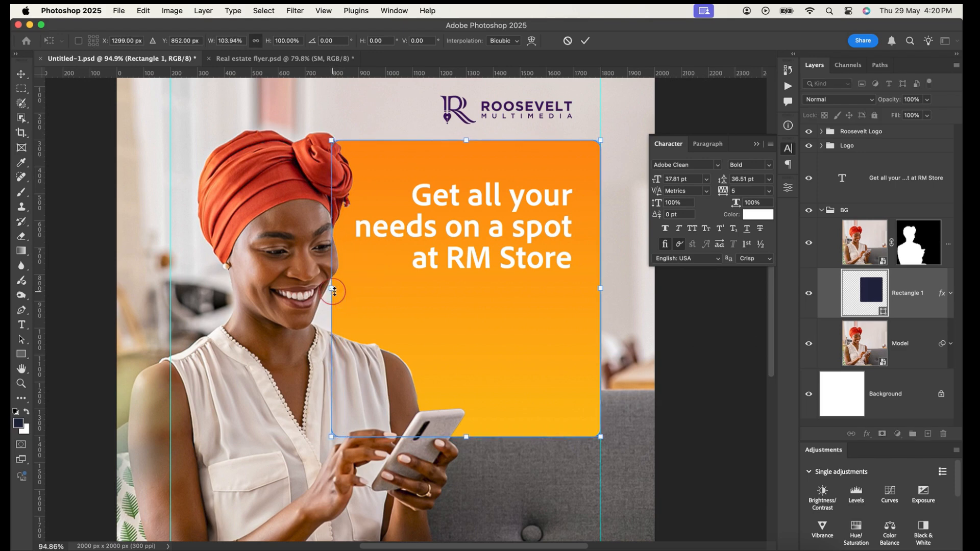
pyautogui.click(585, 45)
# Collapse the BG group and nudge the headline slightly upward within the orange rectangle
pyautogui.click(885, 181)
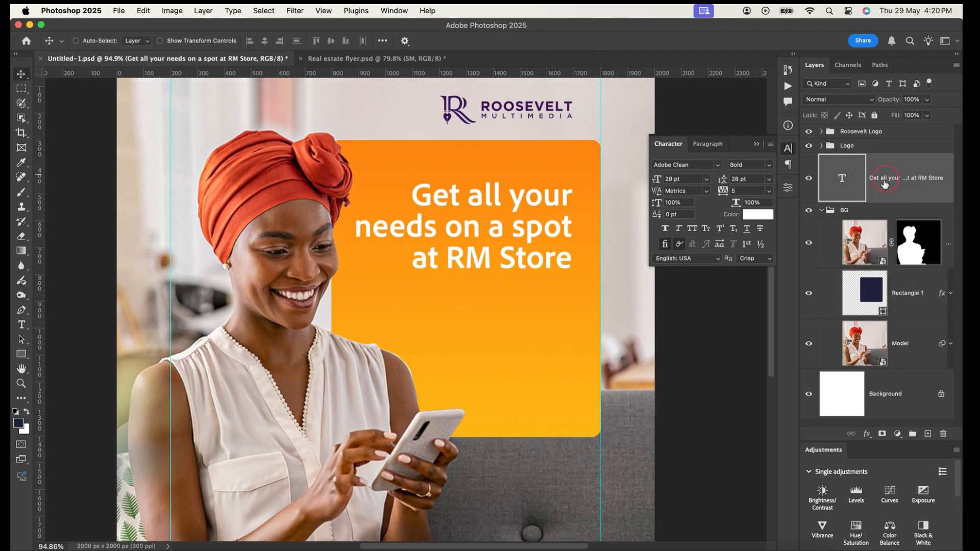
pyautogui.click(822, 211)
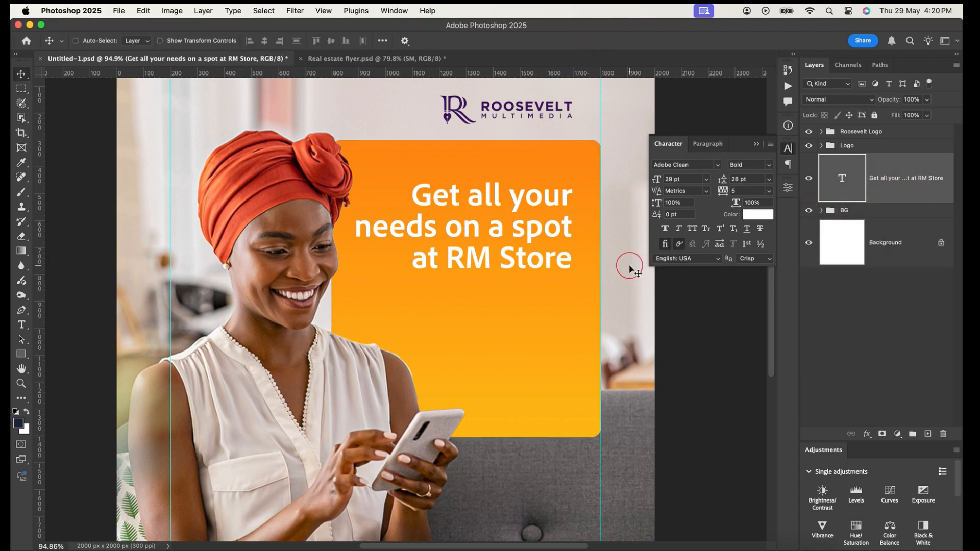
pyautogui.scroll(2, 512, 247)
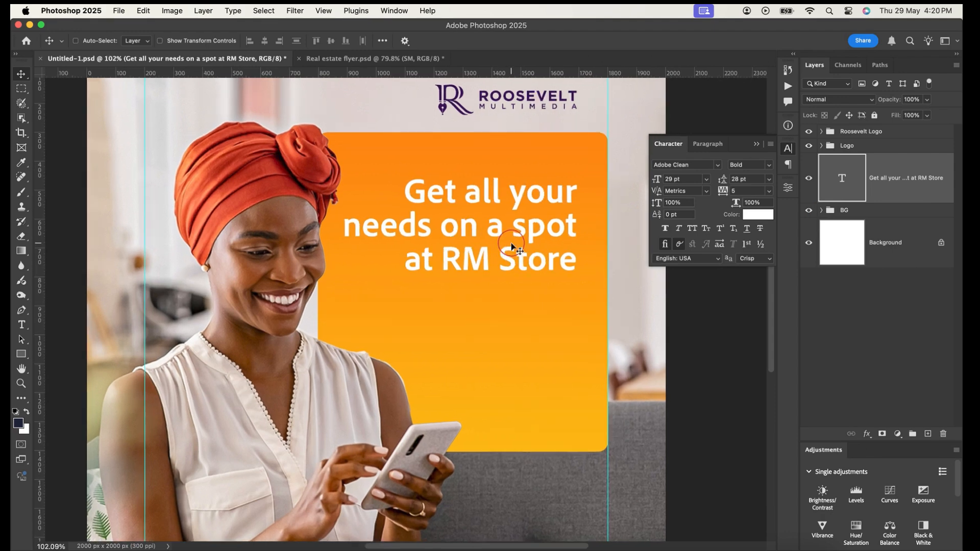
pyautogui.press('Up')
pyautogui.press('Up')
pyautogui.press('Up')
pyautogui.press('Up')
pyautogui.press('Up')
pyautogui.press('Up')
pyautogui.press('Up')
pyautogui.press('Up')
pyautogui.press('Up')
pyautogui.press('Up')
pyautogui.press('Up')
pyautogui.press('Up')
pyautogui.press('Up')
pyautogui.press('Up')
pyautogui.press('Up')
pyautogui.press('Up')
pyautogui.press('Up')
pyautogui.press('Up')
pyautogui.press('Up')
pyautogui.press('Up')
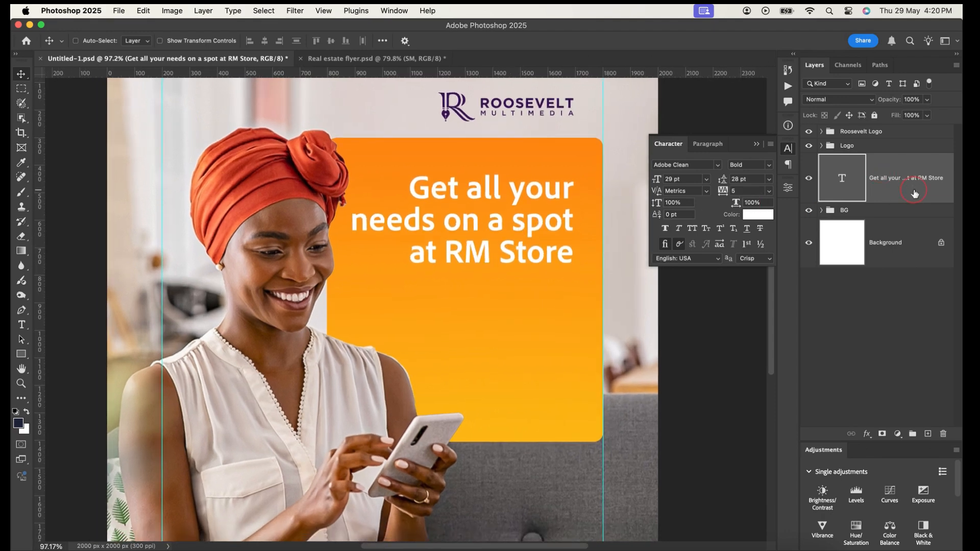
pyautogui.press('Up')
pyautogui.press('Up')
pyautogui.press('Up')
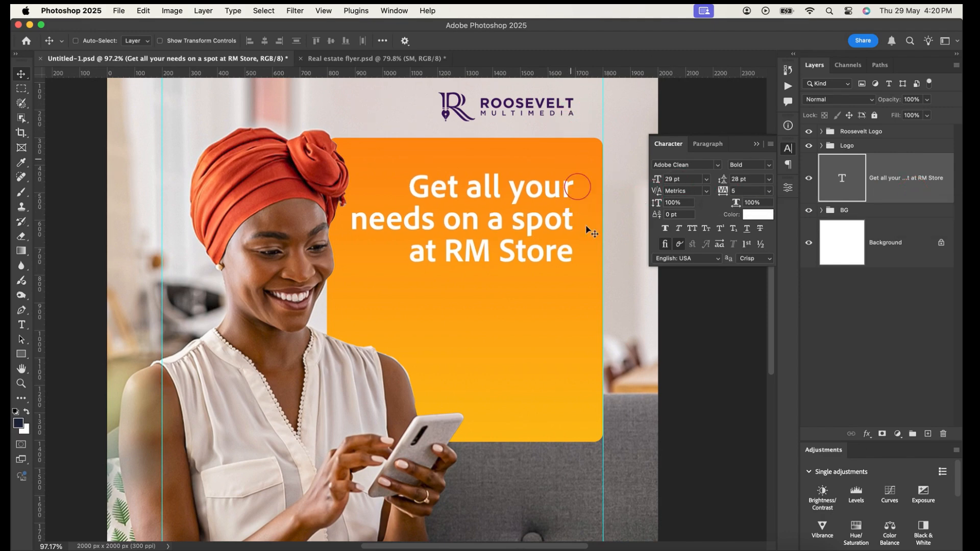
# Duplicate the headline and move the lower copy straight down below the original inside the orange rectangle
pyautogui.scroll(-3, 565, 231)
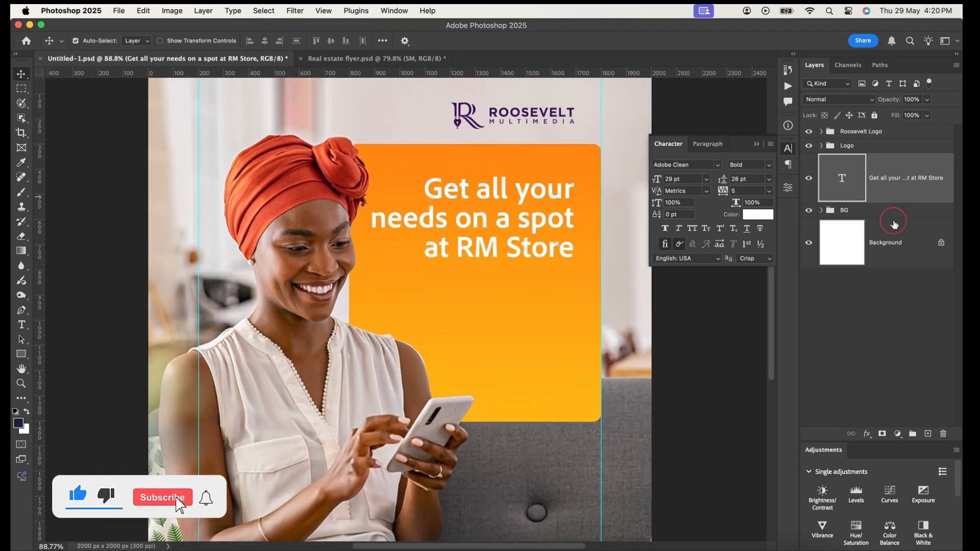
pyautogui.press('super+j')
pyautogui.click(897, 229)
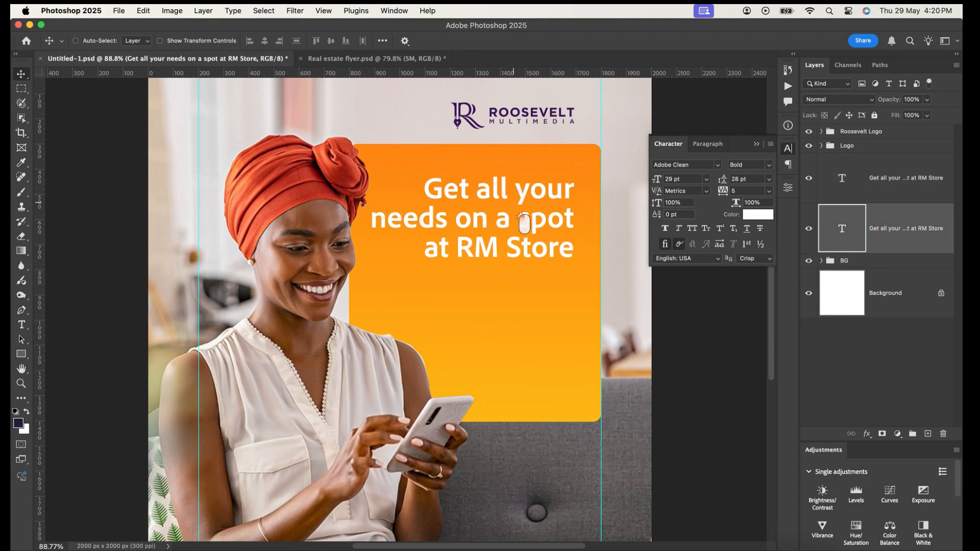
pyautogui.moveTo(525, 223); pyautogui.dragTo(510, 326)
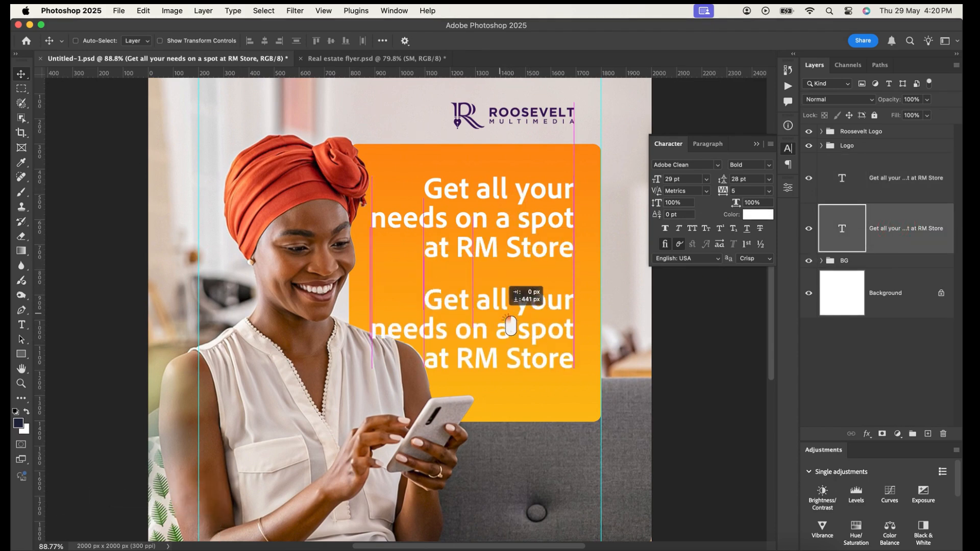
# Replace the duplicated headline's text with "Download RM Store app"
pyautogui.doubleClick(439, 308)
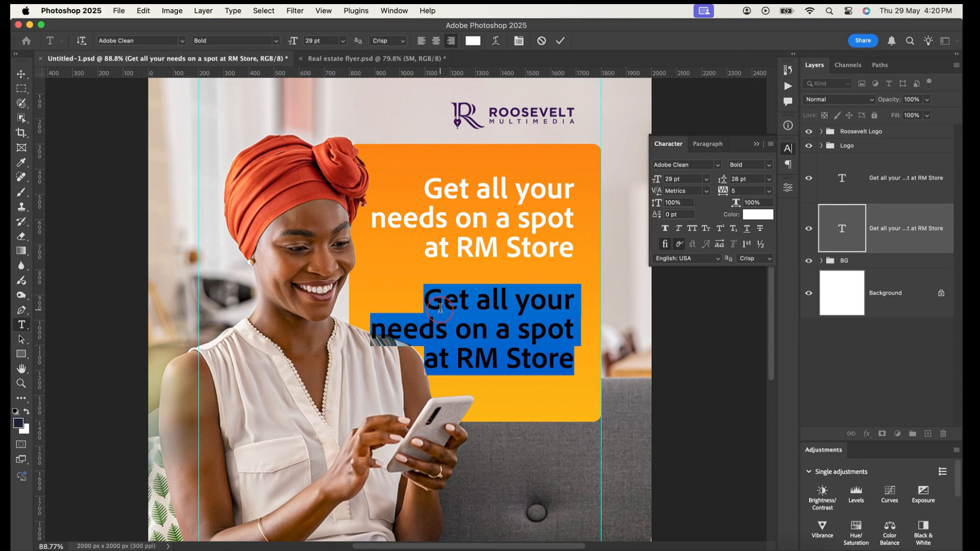
pyautogui.write('D')
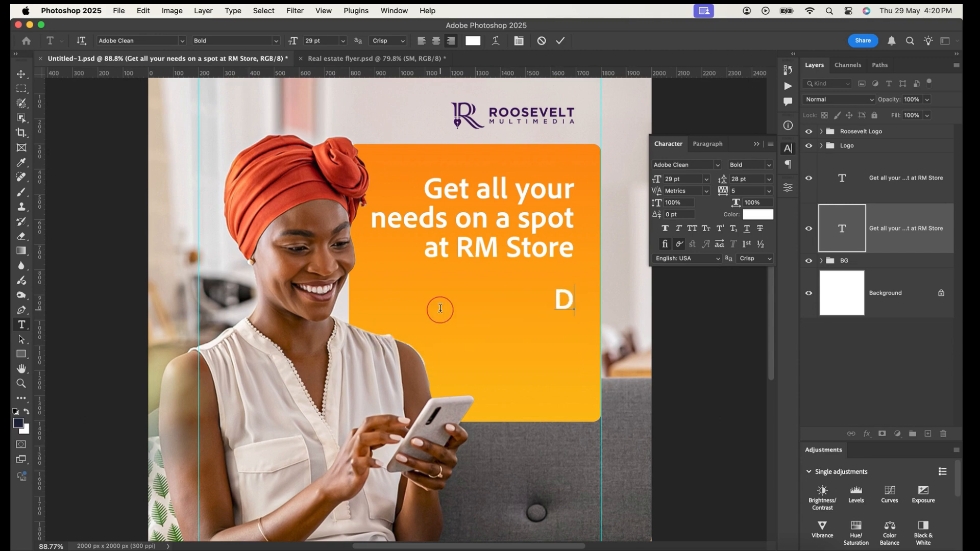
pyautogui.write('ownload ')
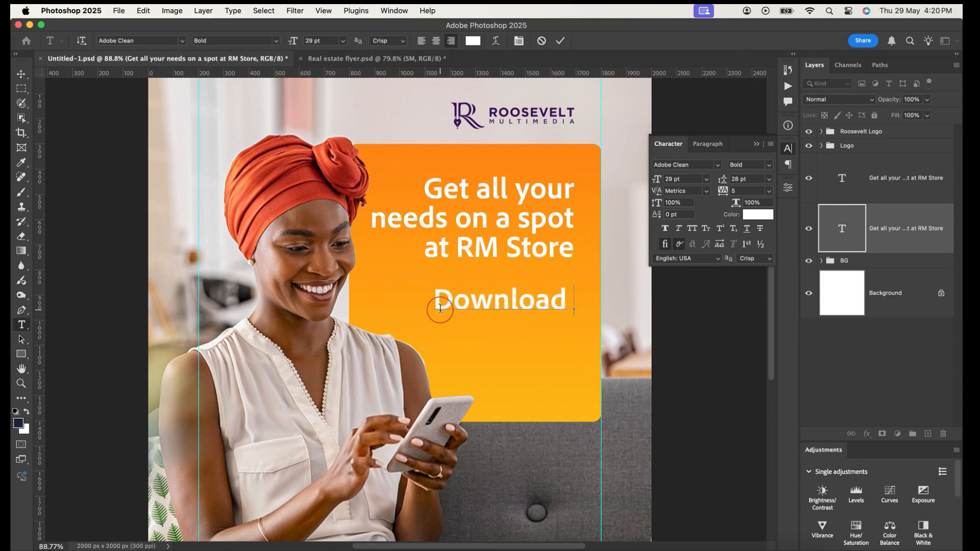
pyautogui.write('Rm')
pyautogui.press('BackSpace')
pyautogui.write('M ')
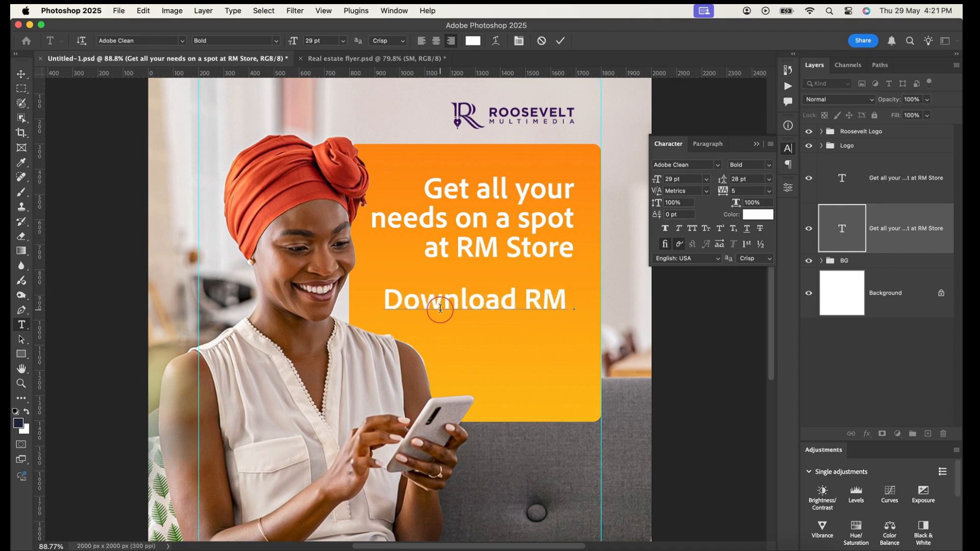
pyautogui.write('St')
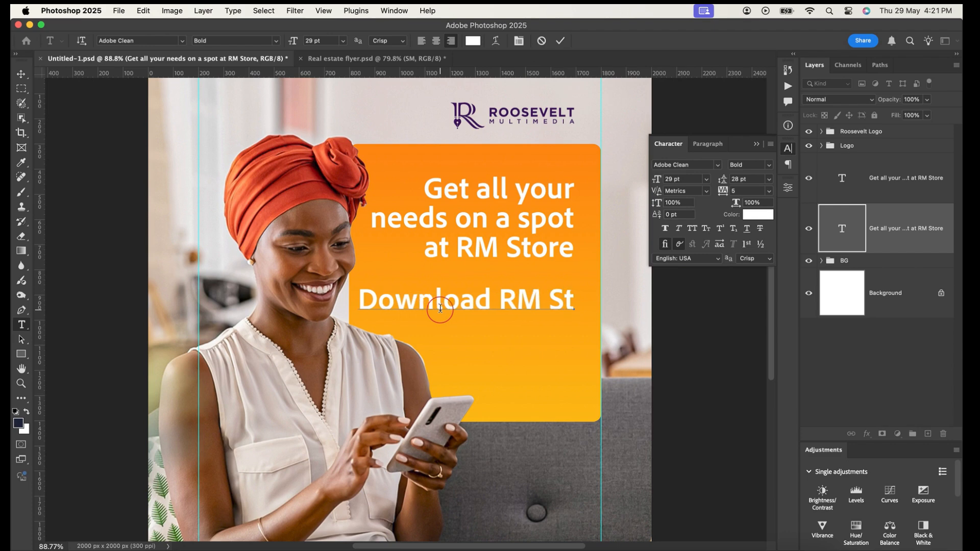
pyautogui.write('ore')
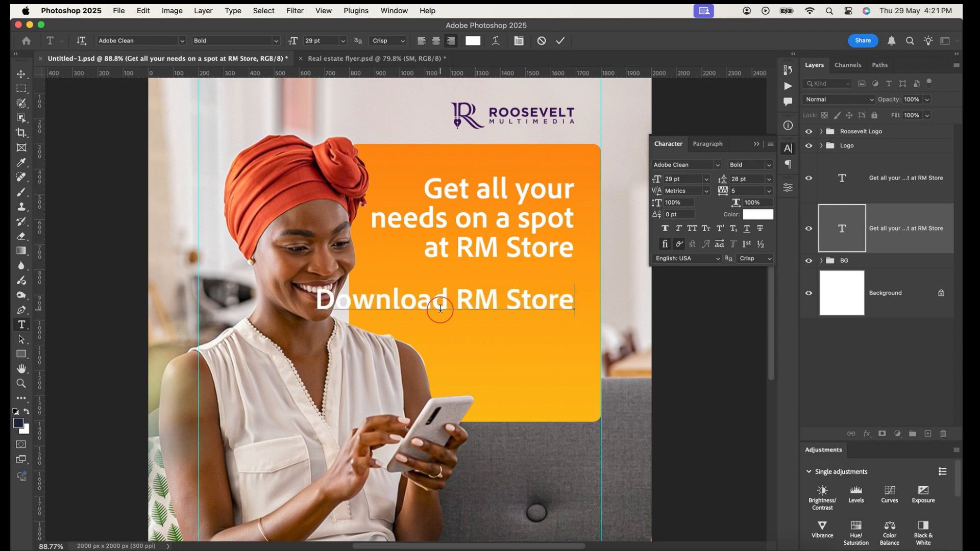
pyautogui.write(' app')
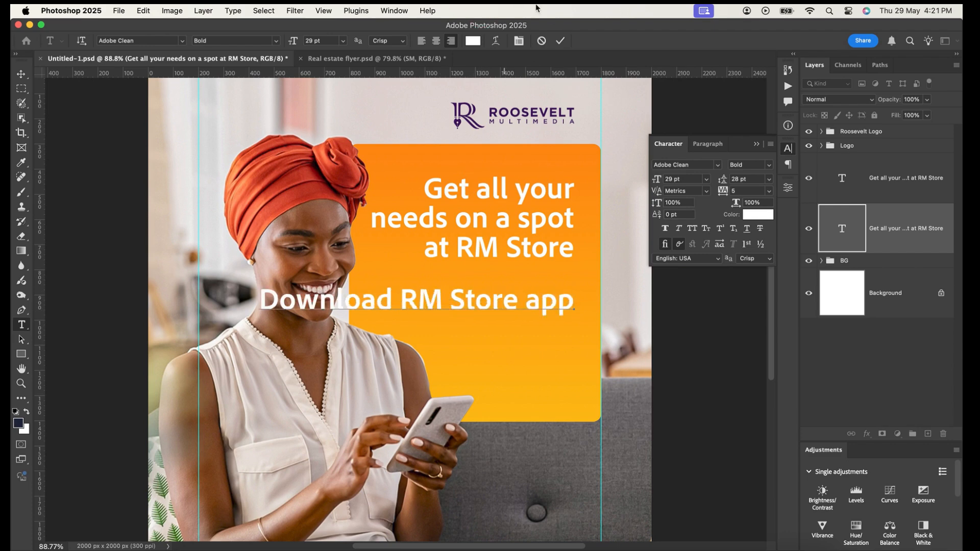
pyautogui.click(560, 40)
pyautogui.press('v')
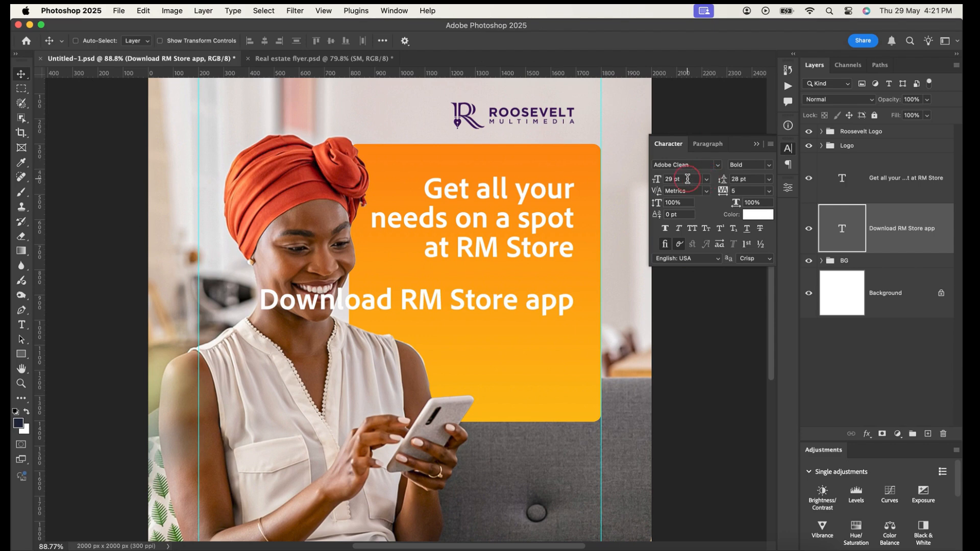
# Set the "Download RM Store app" text to 14 pt and move it up slightly, closer to the headline
pyautogui.click(685, 179)
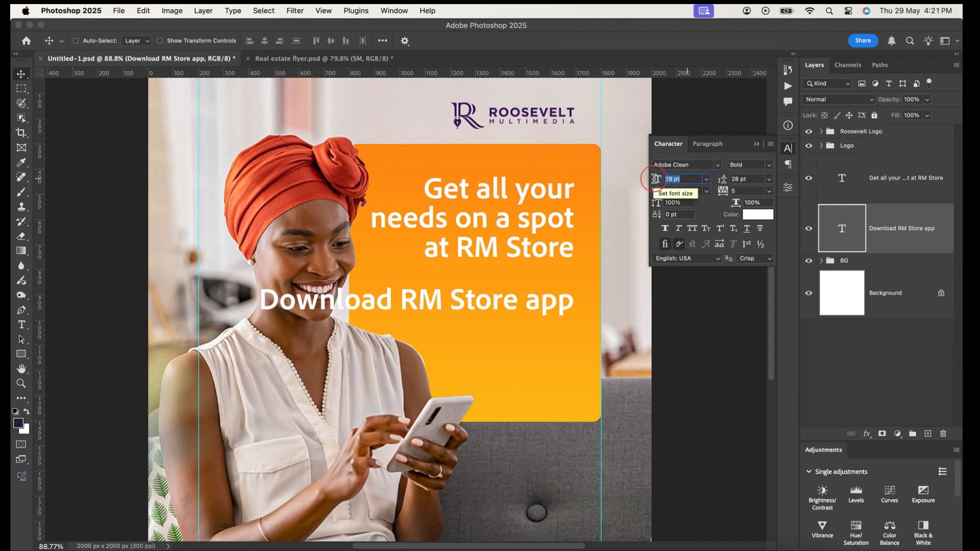
pyautogui.press('Return')
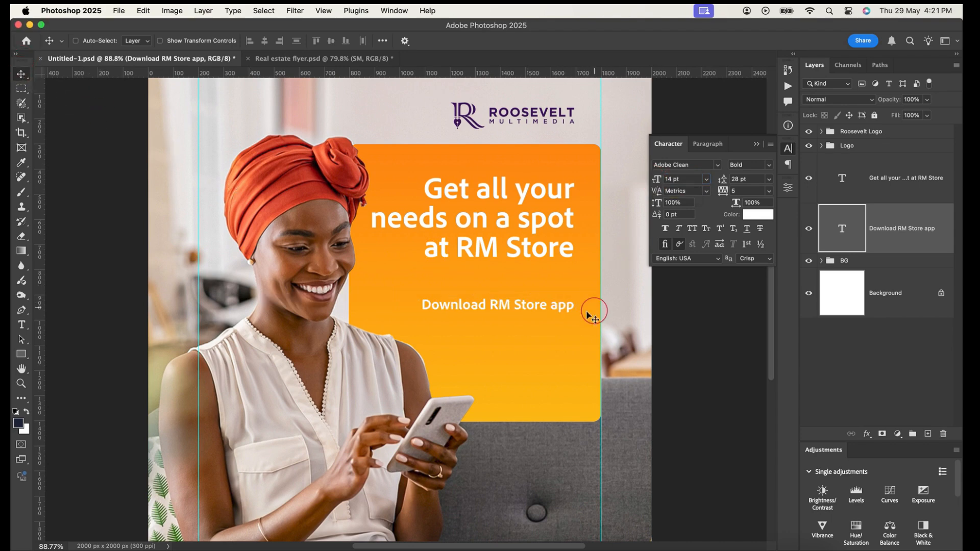
pyautogui.moveTo(543, 309); pyautogui.dragTo(554, 306)
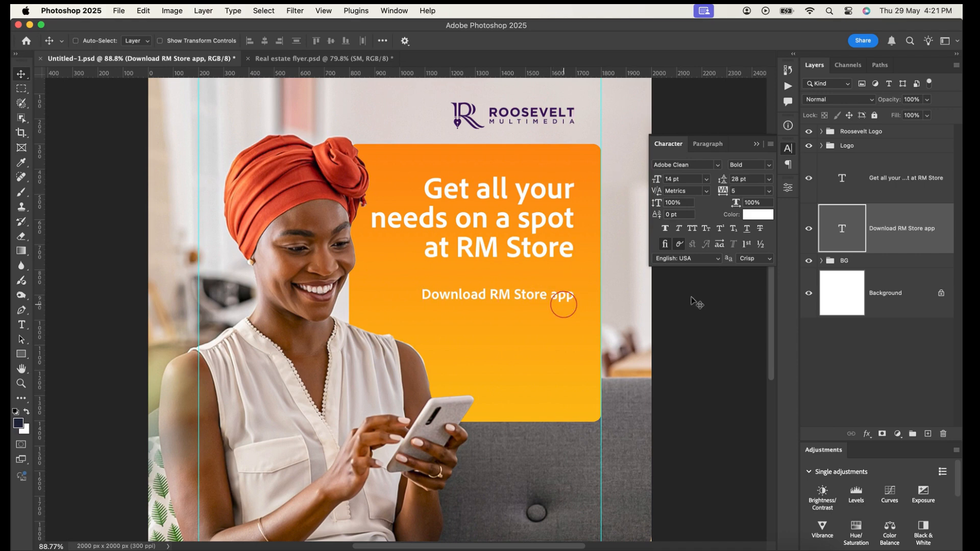
# Place the Icons-App-Store-Google-play-97886_1080x675 PNG from the RM Store App folder into the flyer, directly above the BG group
pyautogui.click(865, 260)
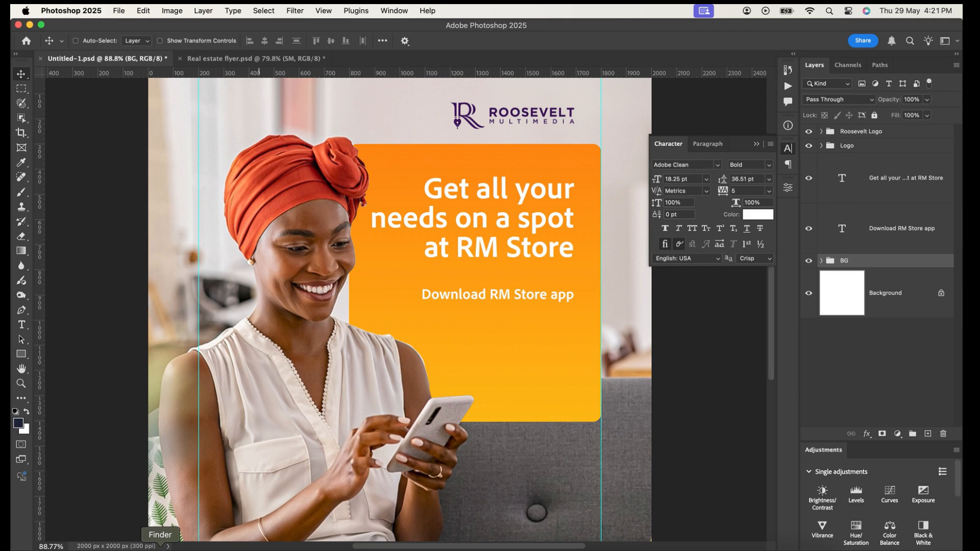
pyautogui.click(160, 547)
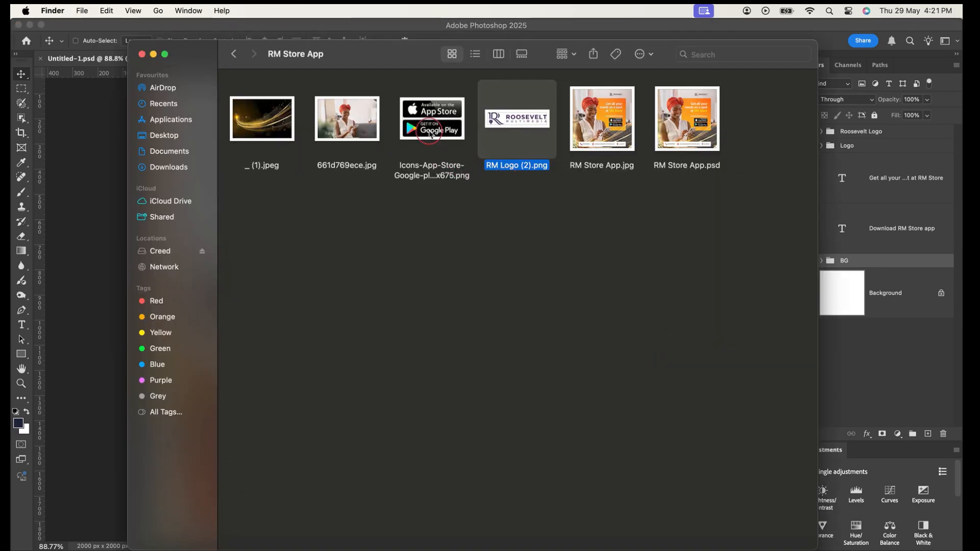
pyautogui.click(390, 174)
pyautogui.moveTo(391, 178); pyautogui.dragTo(160, 221)
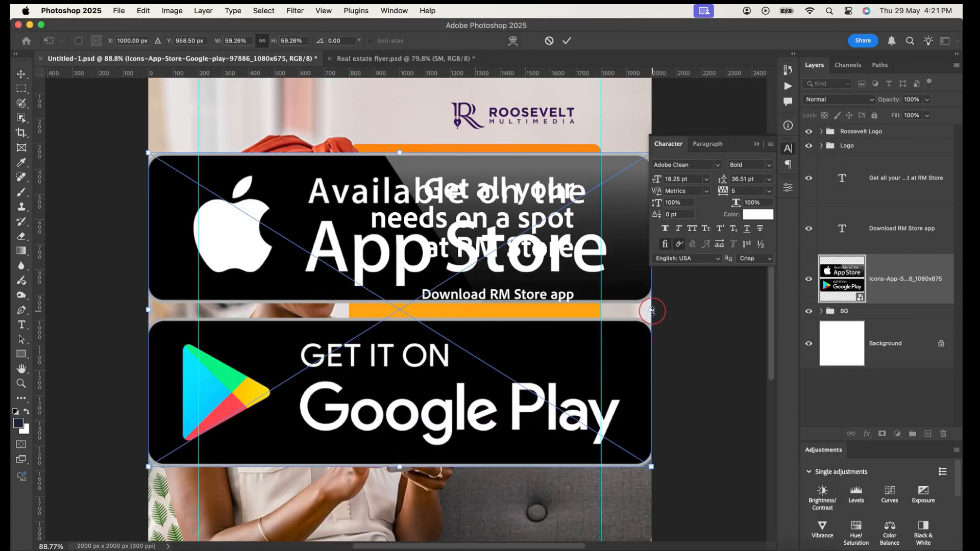
# Scale the store badges to about 14.5% and place them just below the download line, flush with the text's right edge
pyautogui.moveTo(652, 311); pyautogui.dragTo(579, 312)
pyautogui.moveTo(154, 309); pyautogui.dragTo(450, 310)
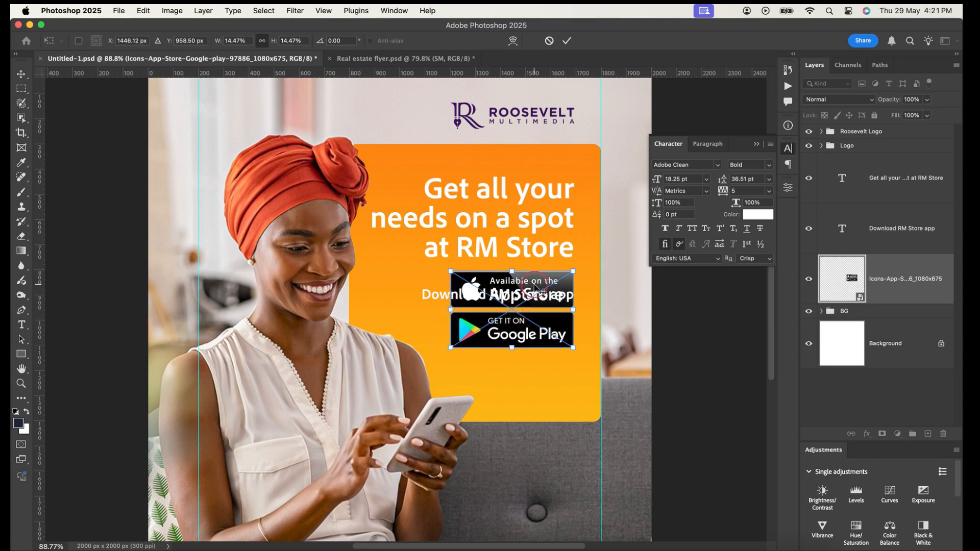
pyautogui.moveTo(535, 302); pyautogui.dragTo(545, 334)
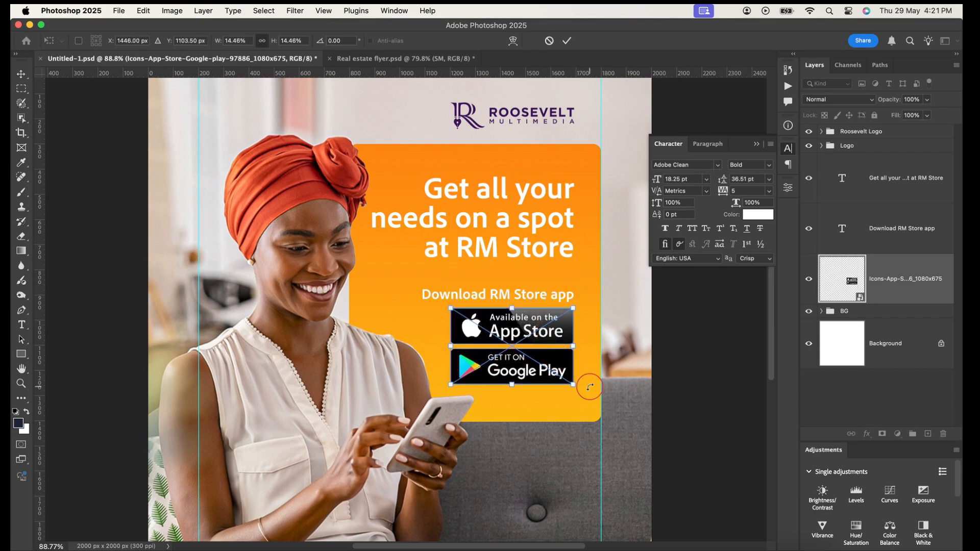
pyautogui.click(566, 41)
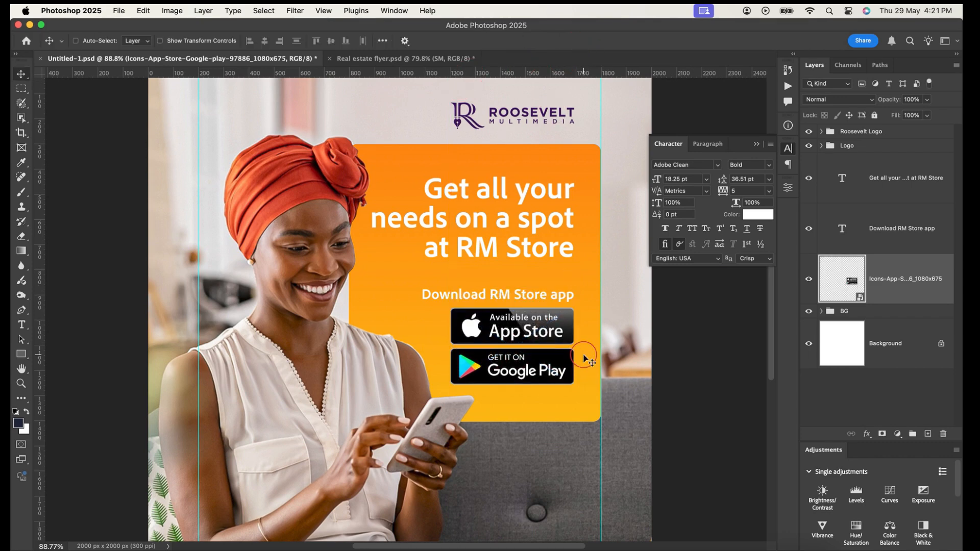
pyautogui.press('Up')
pyautogui.press('Up')
pyautogui.press('Up')
pyautogui.press('Up')
pyautogui.press('Up')
pyautogui.press('Up')
pyautogui.press('Up')
pyautogui.press('Up')
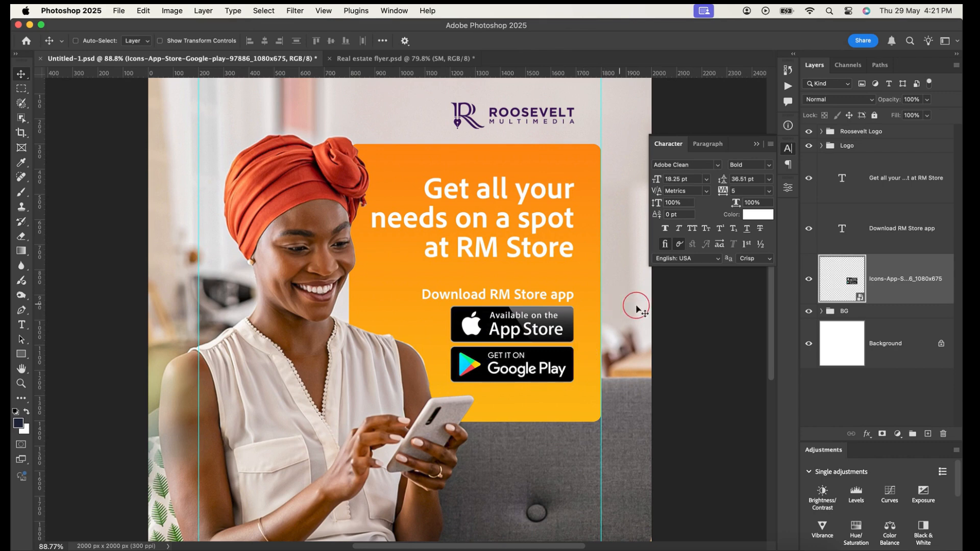
# Group the download text and store badges layers and name the group "Download RM Store app"
pyautogui.doubleClick(878, 229)
pyautogui.press('super+c')
pyautogui.press('super+c')
pyautogui.press('super+c')
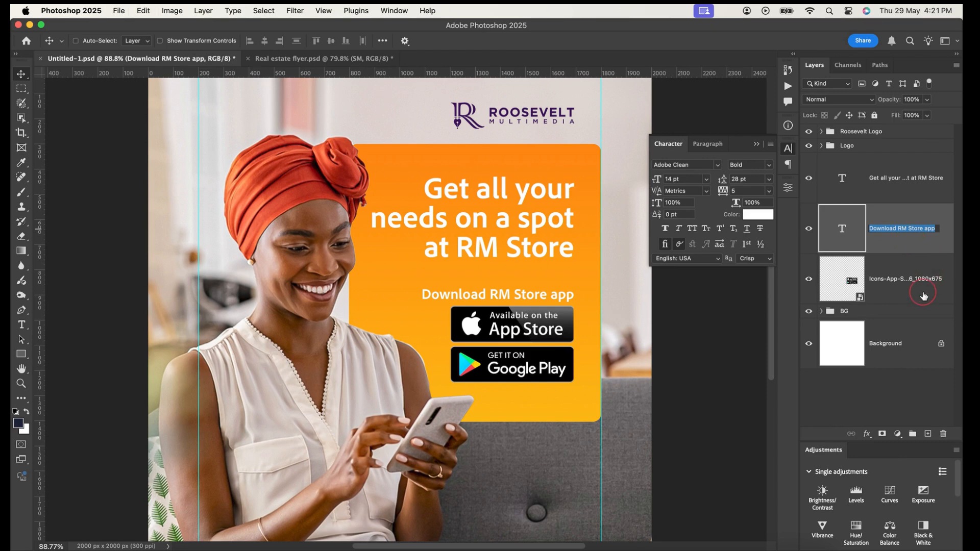
pyautogui.click(906, 278)
pyautogui.keyDown('shift'); pyautogui.click(899, 271); pyautogui.keyUp('shift')
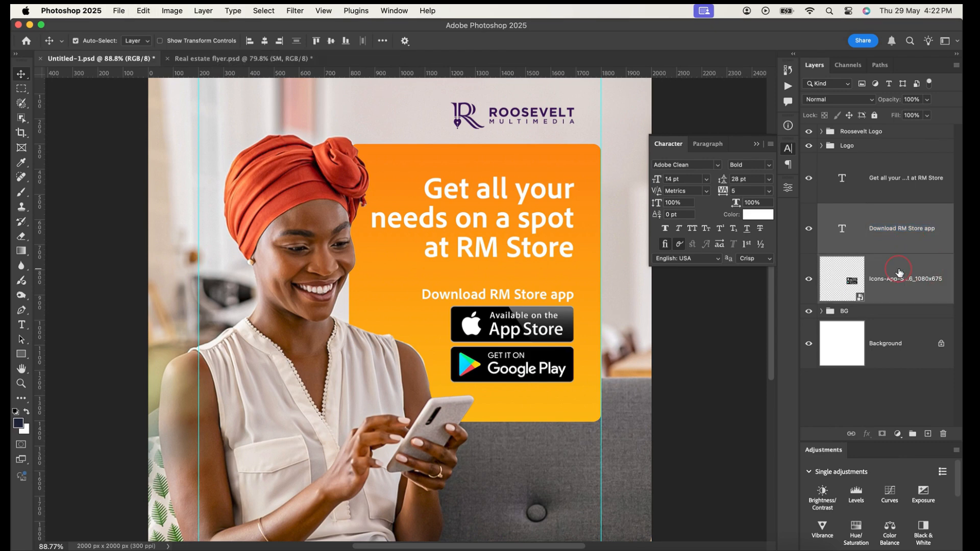
pyautogui.press('super+g')
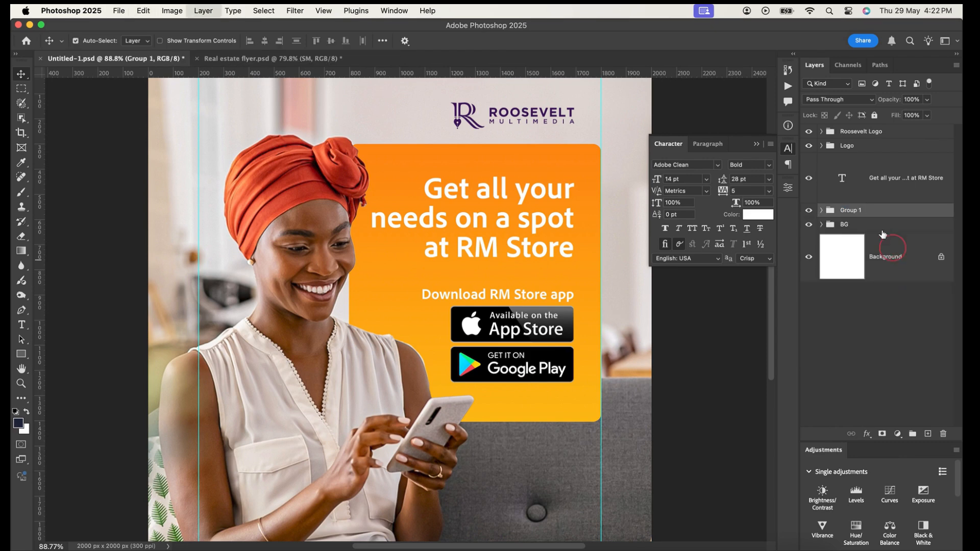
pyautogui.doubleClick(849, 210)
pyautogui.press('super+v')
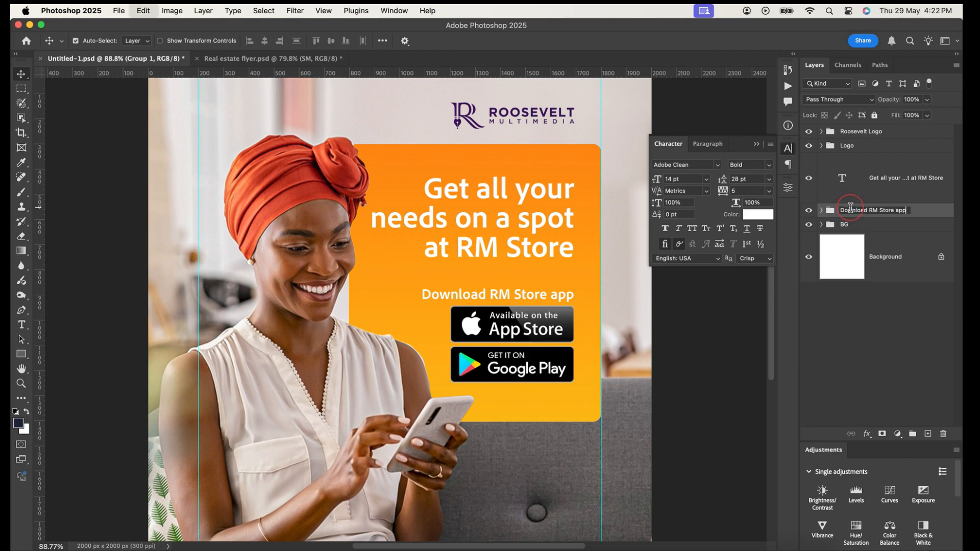
pyautogui.click(926, 210)
# Put the headline text layer in its own group named "Get all your needs on a spot at RM Store"
pyautogui.doubleClick(877, 179)
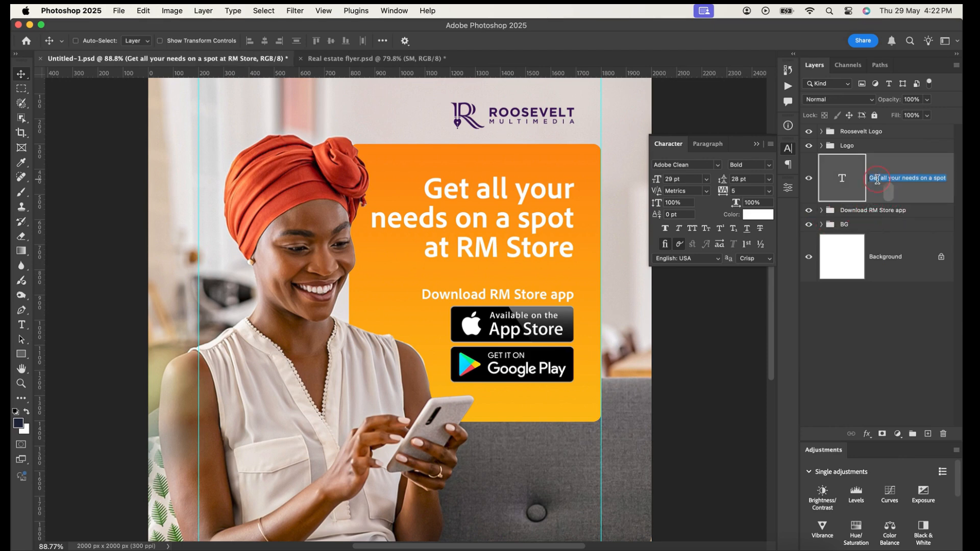
pyautogui.press('super+c')
pyautogui.press('super+g')
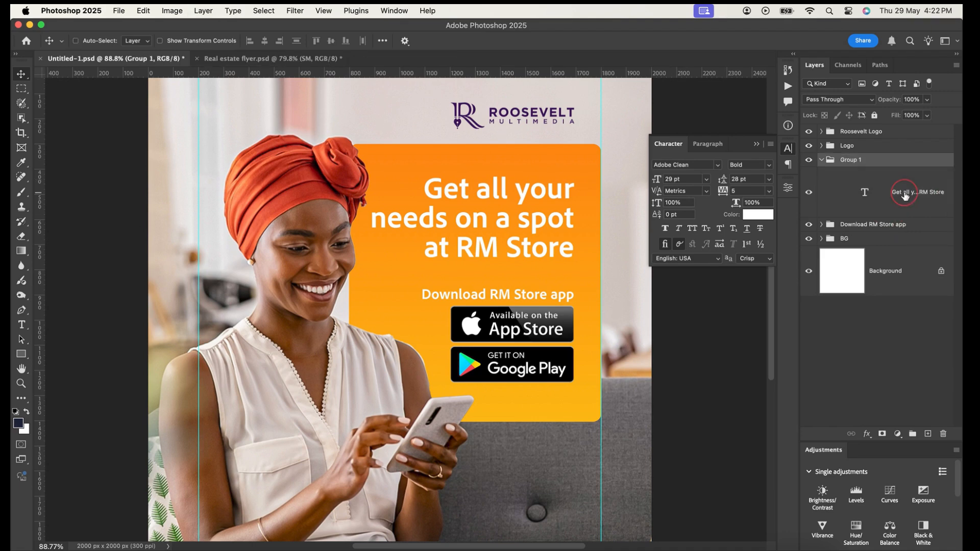
pyautogui.doubleClick(848, 160)
pyautogui.press('super+v')
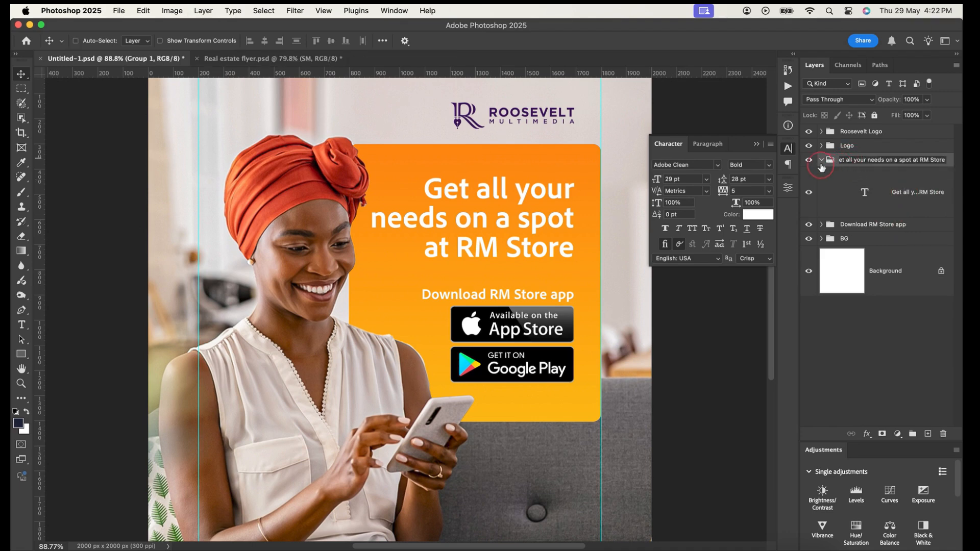